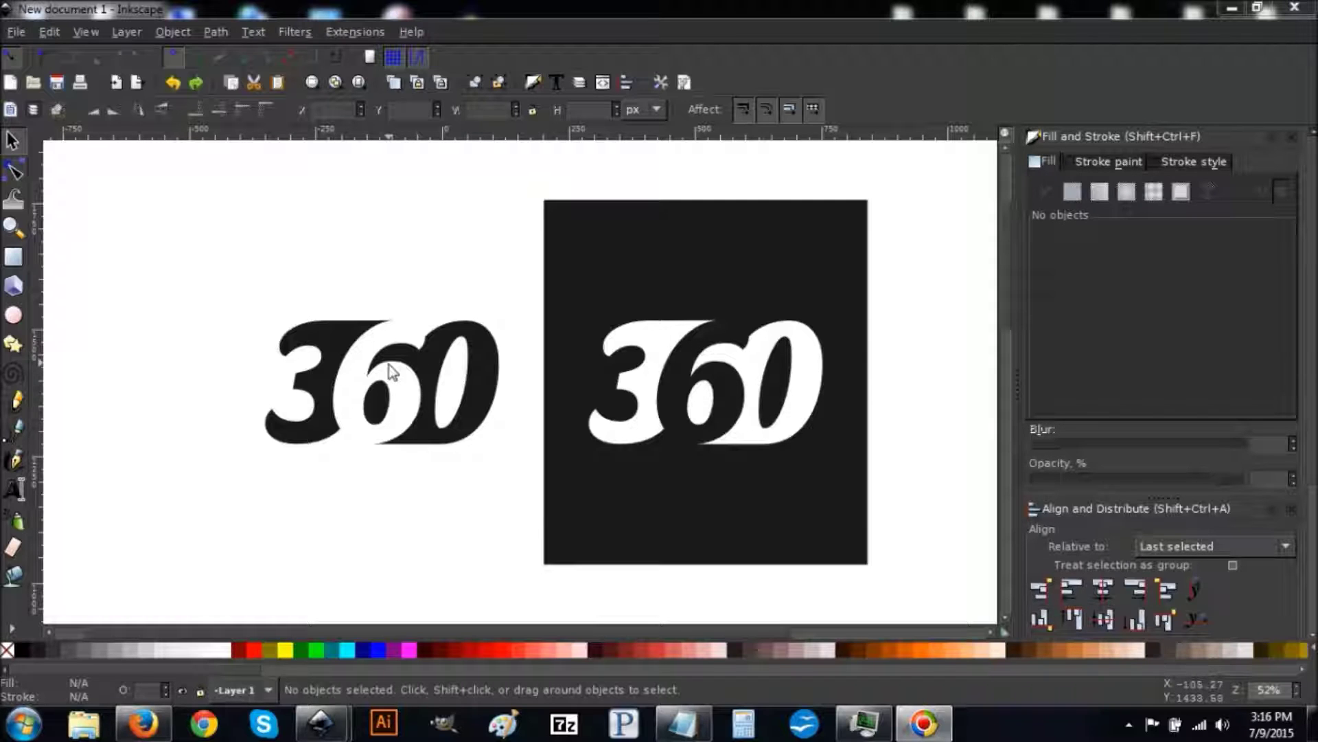
Step: Select the finished black 360 logo and inspect its letterforms up close
left_click(389, 364)
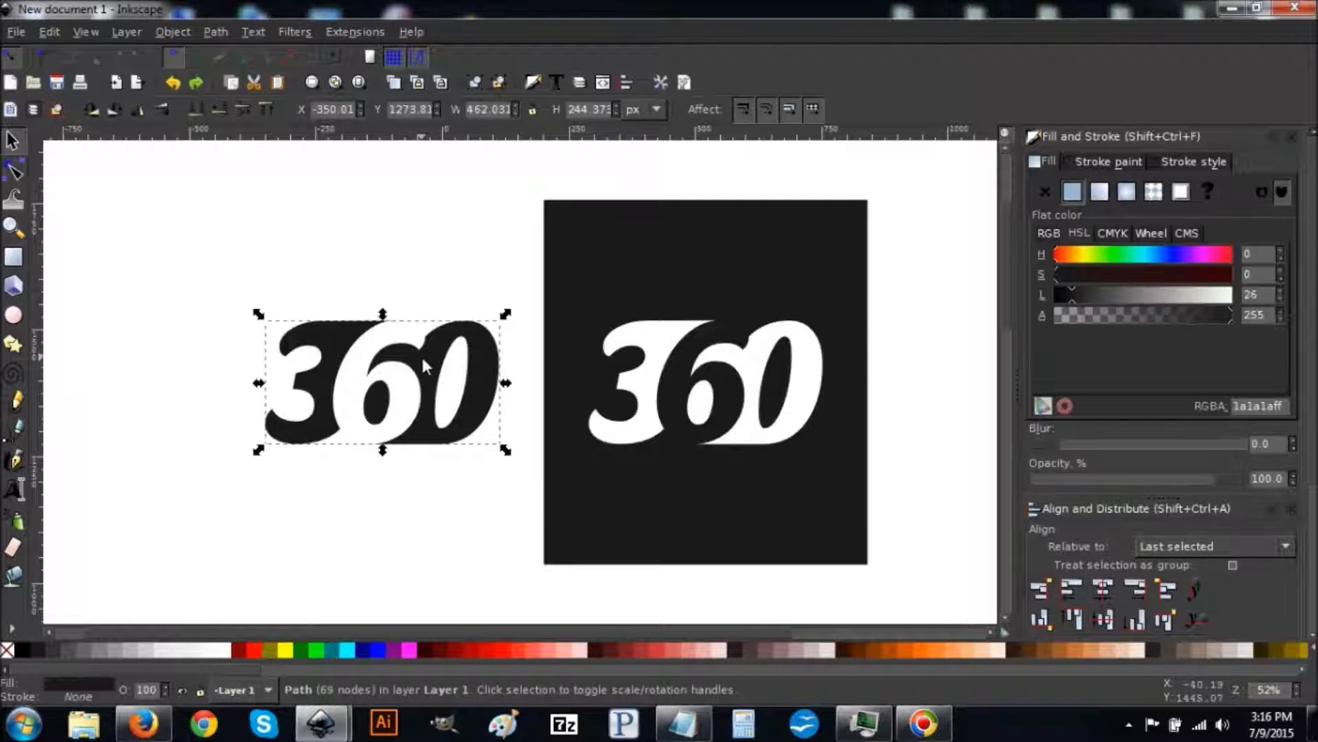
key("plus")
key("plus")
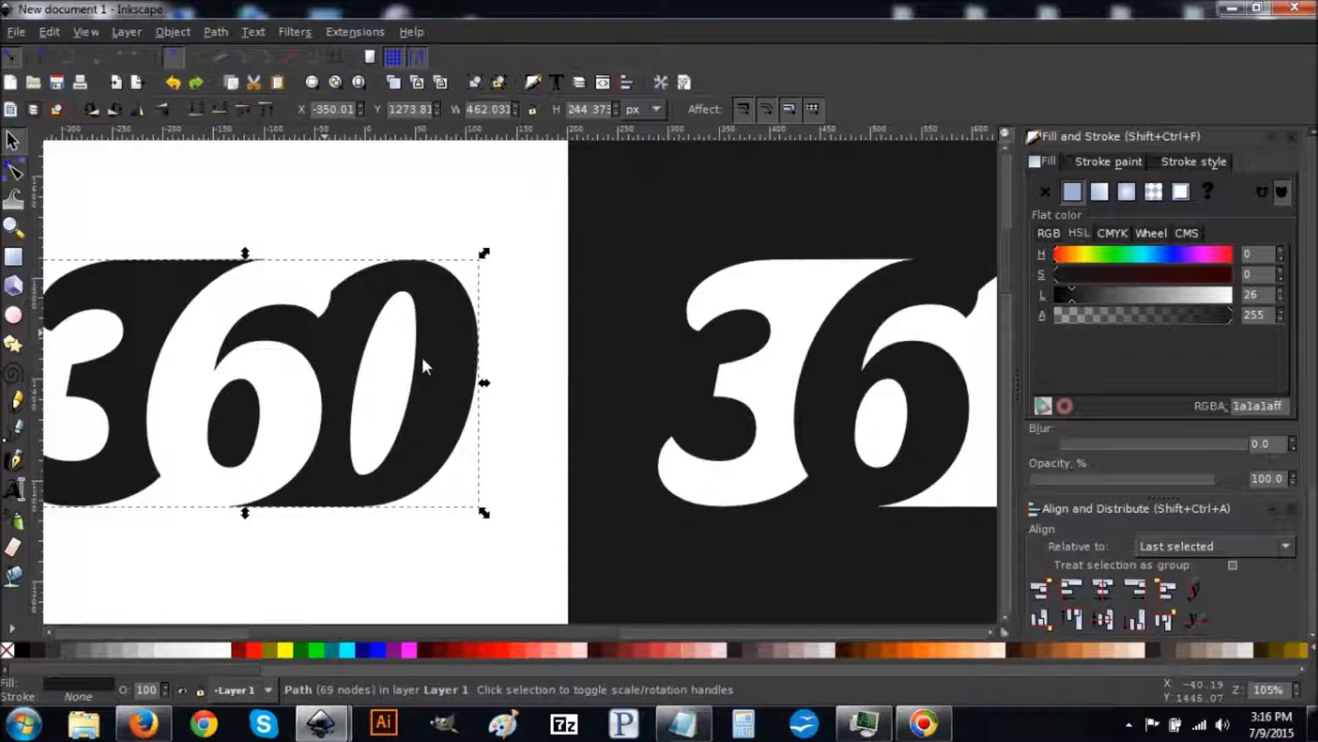
left_click_drag(553, 632, 493, 630)
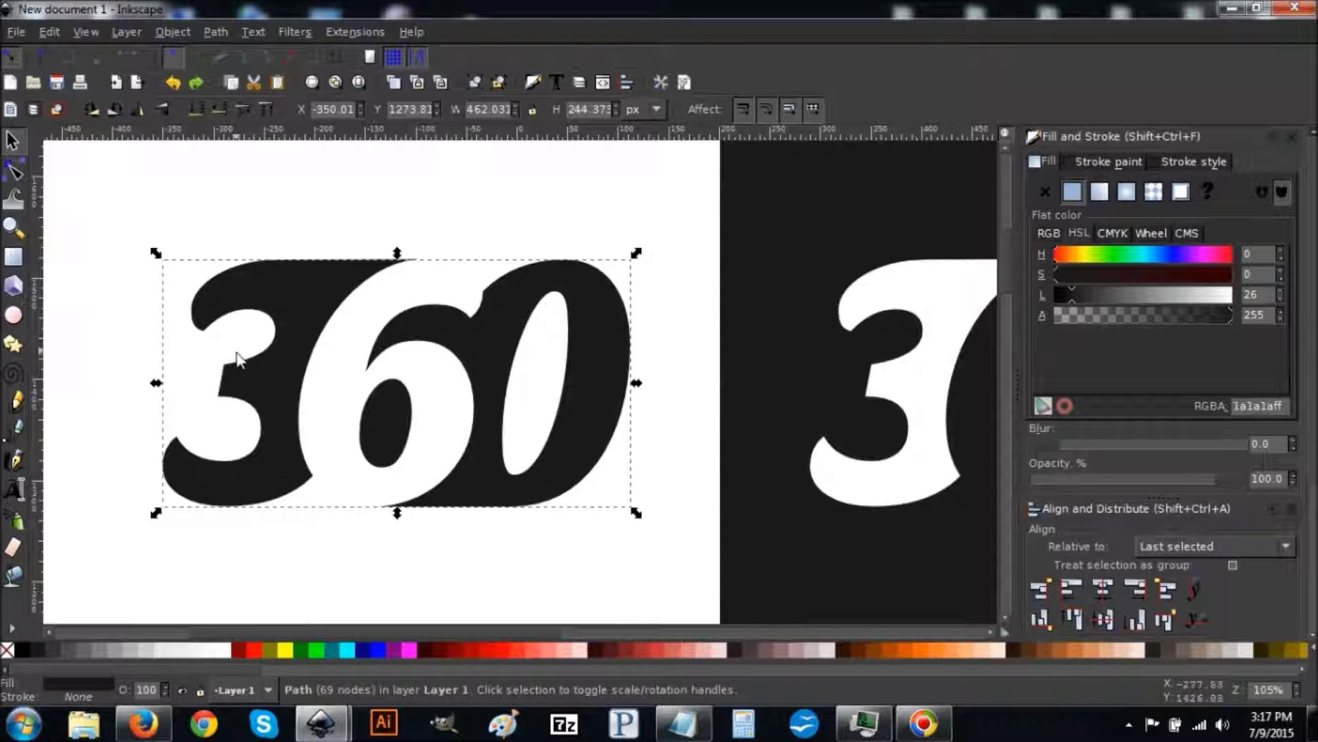
key("plus")
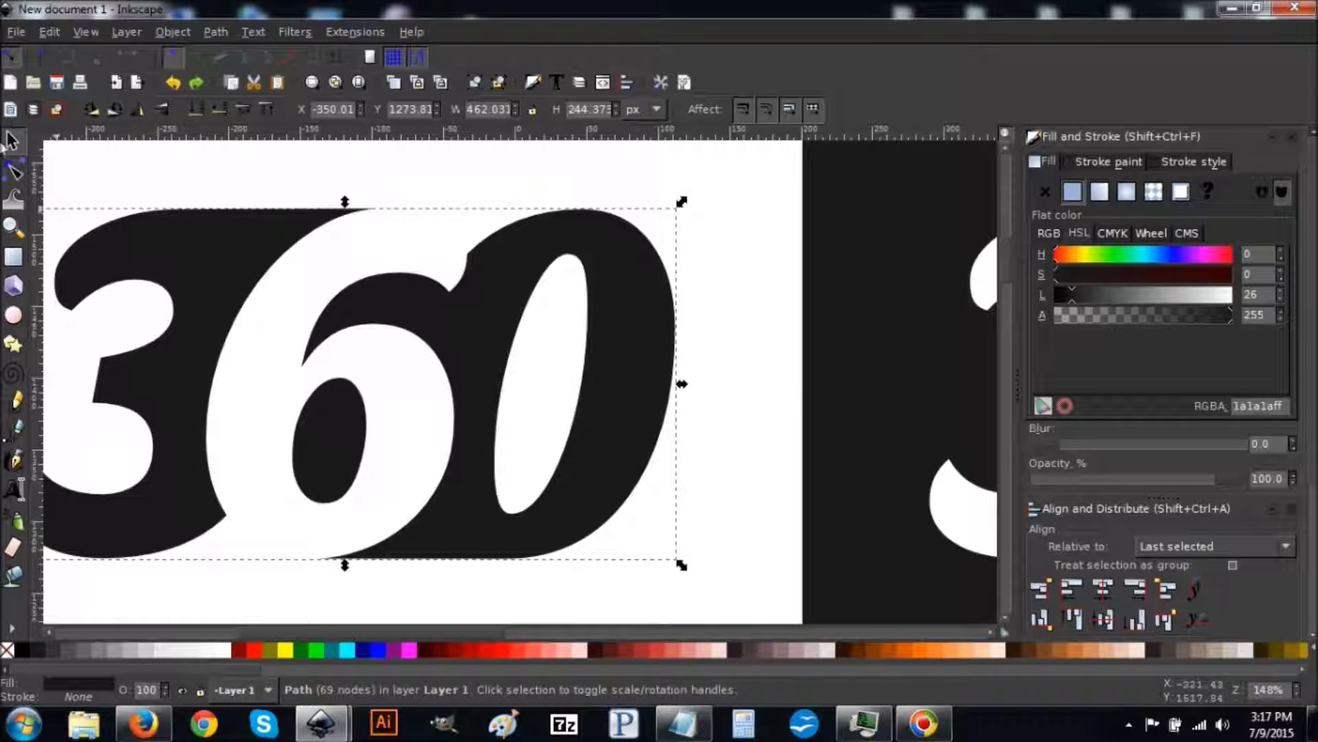
left_click(14, 173)
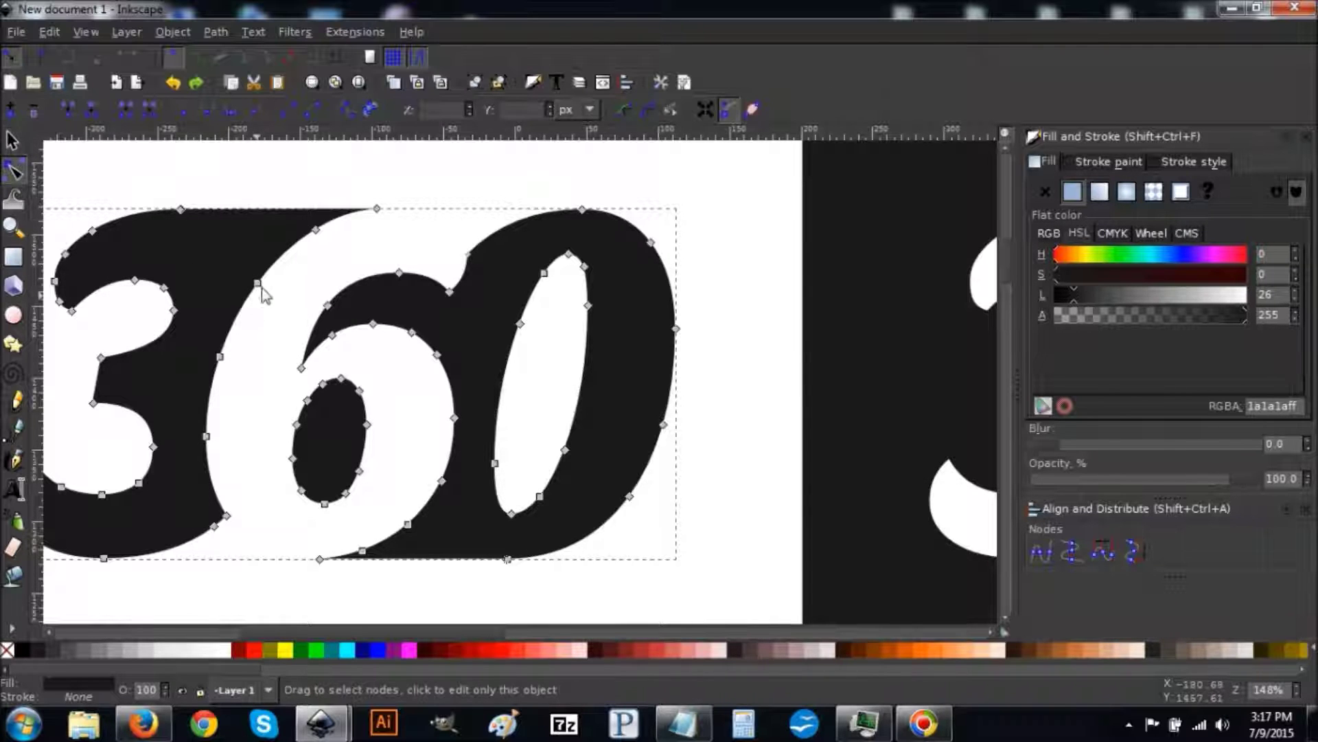
left_click_drag(260, 284, 211, 264)
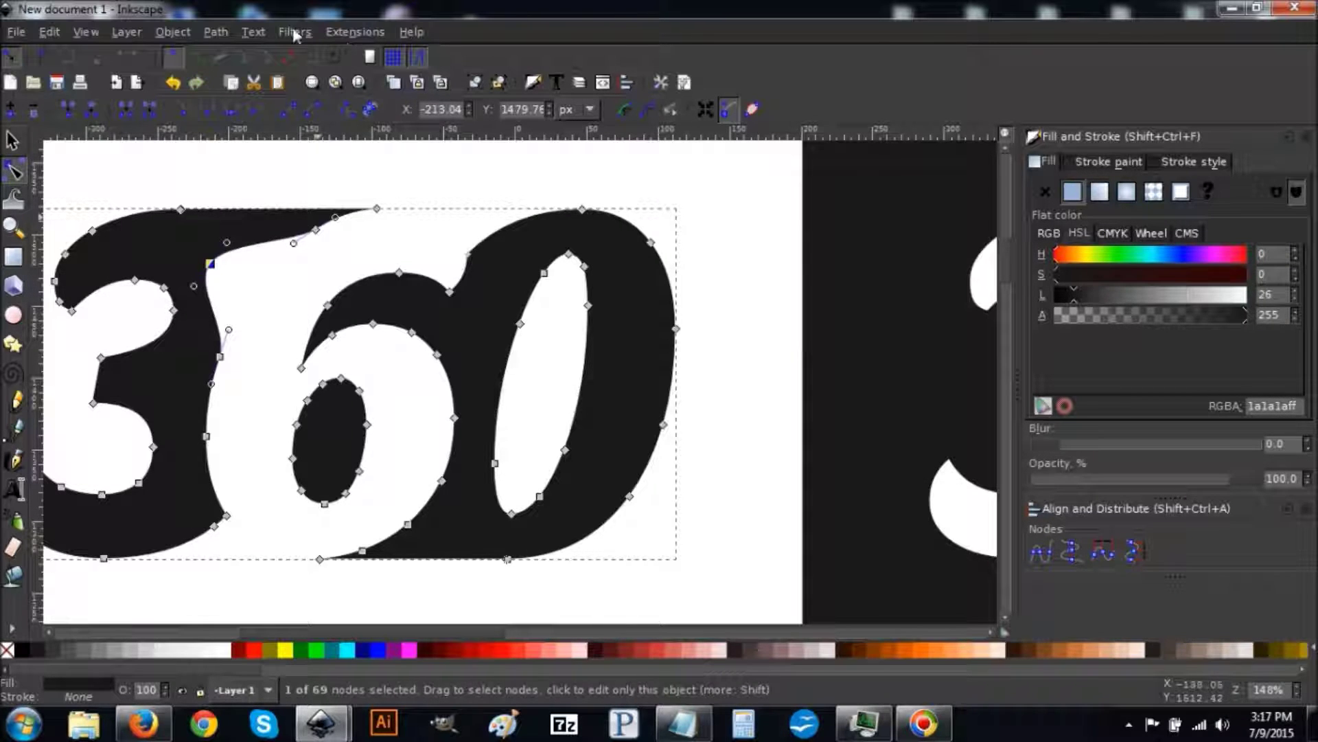
left_click(175, 85)
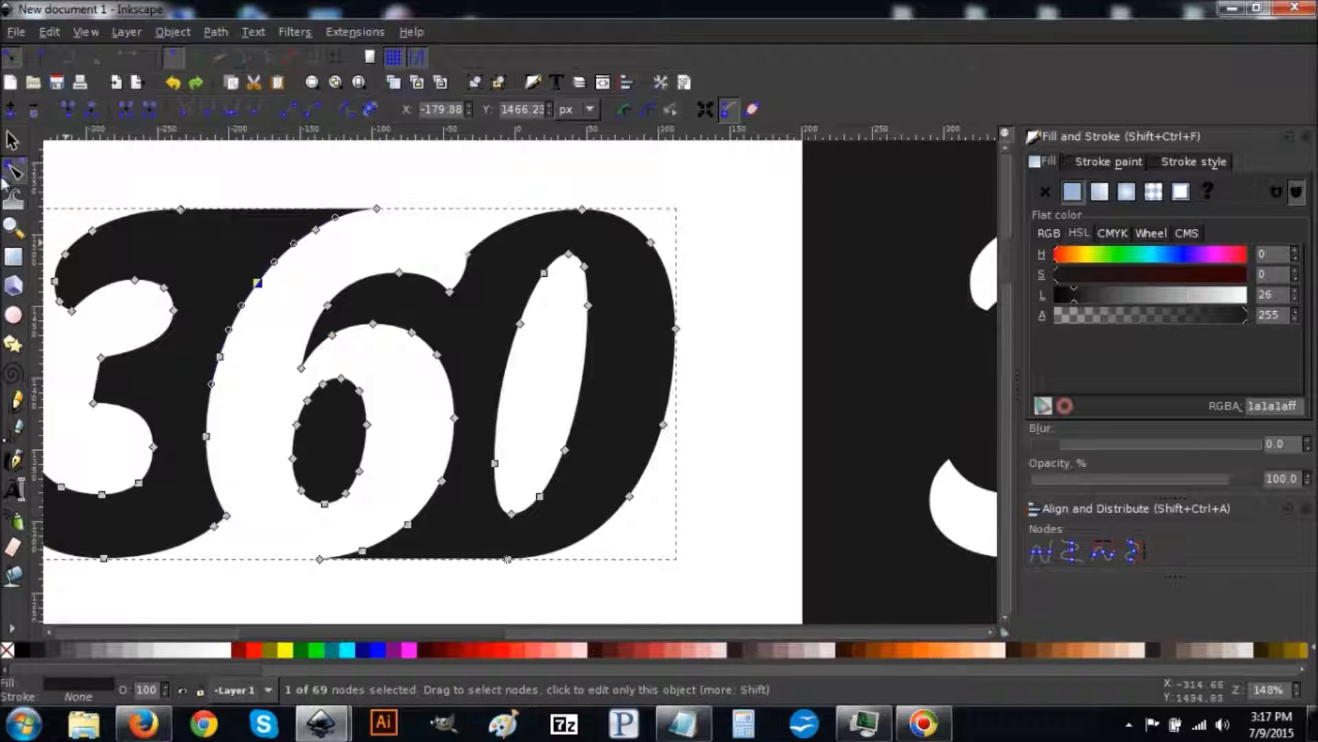
key("s")
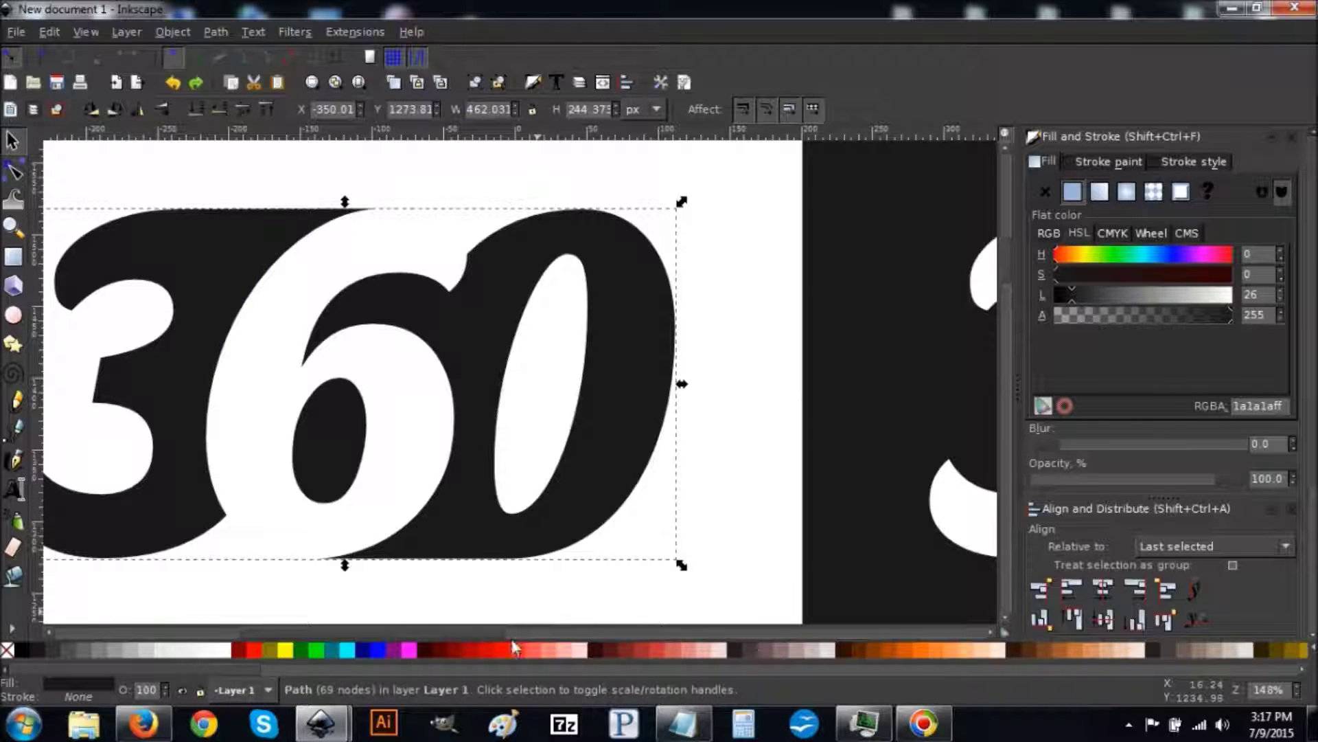
Step: Inspect the white 360 logo on the dark background, then compare both logo versions side by side
left_click_drag(467, 633, 659, 636)
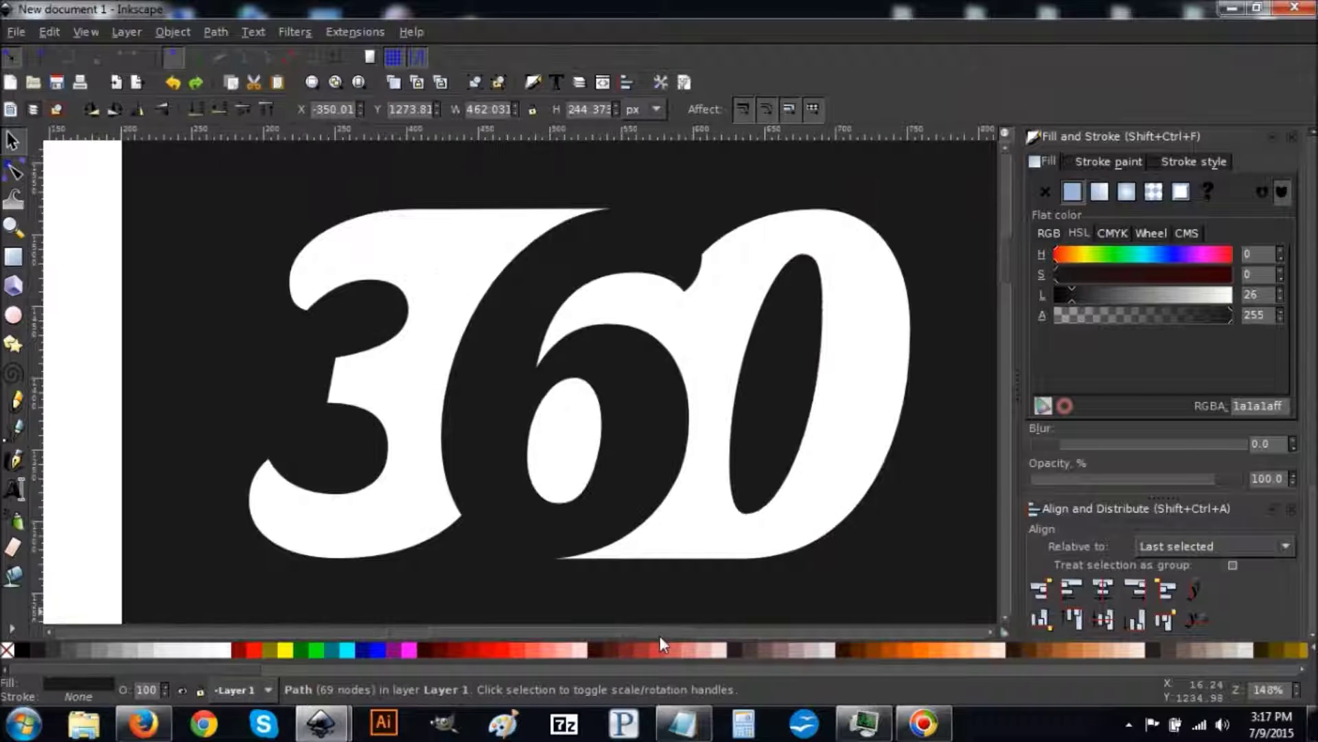
left_click(736, 320)
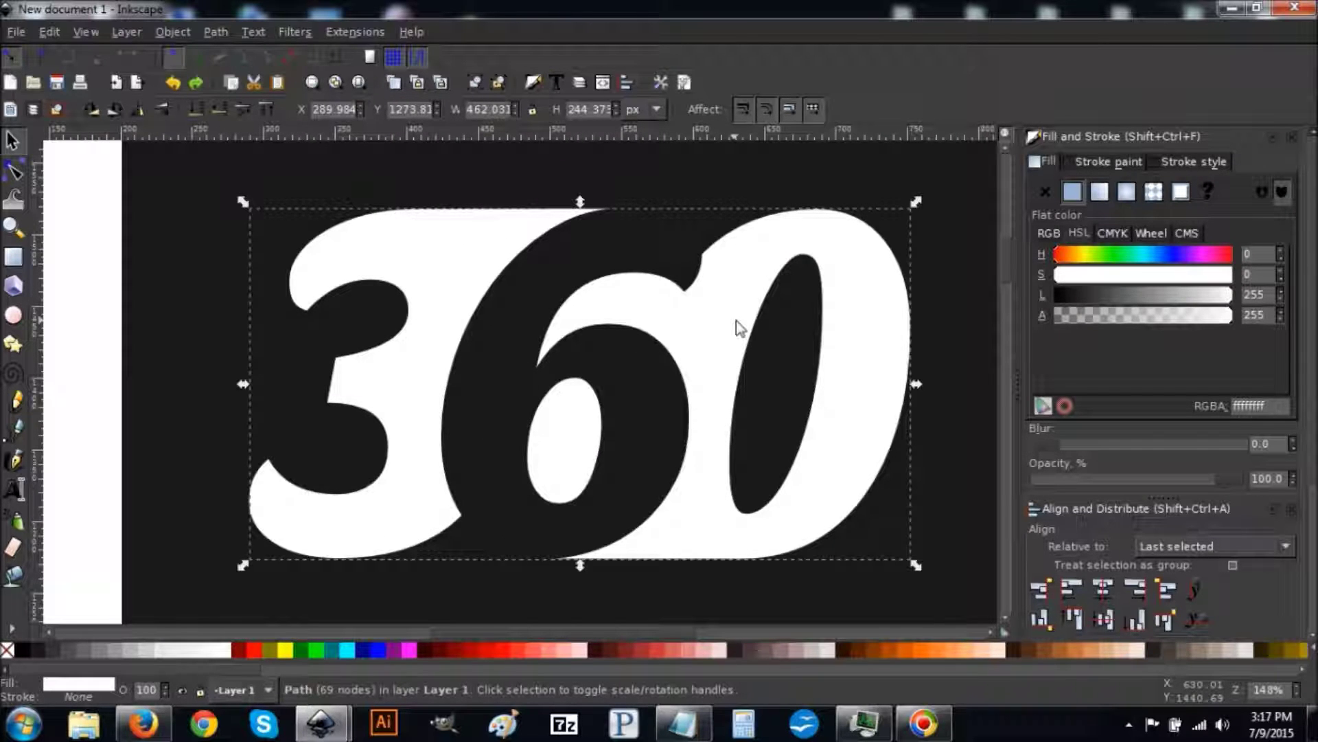
key("minus")
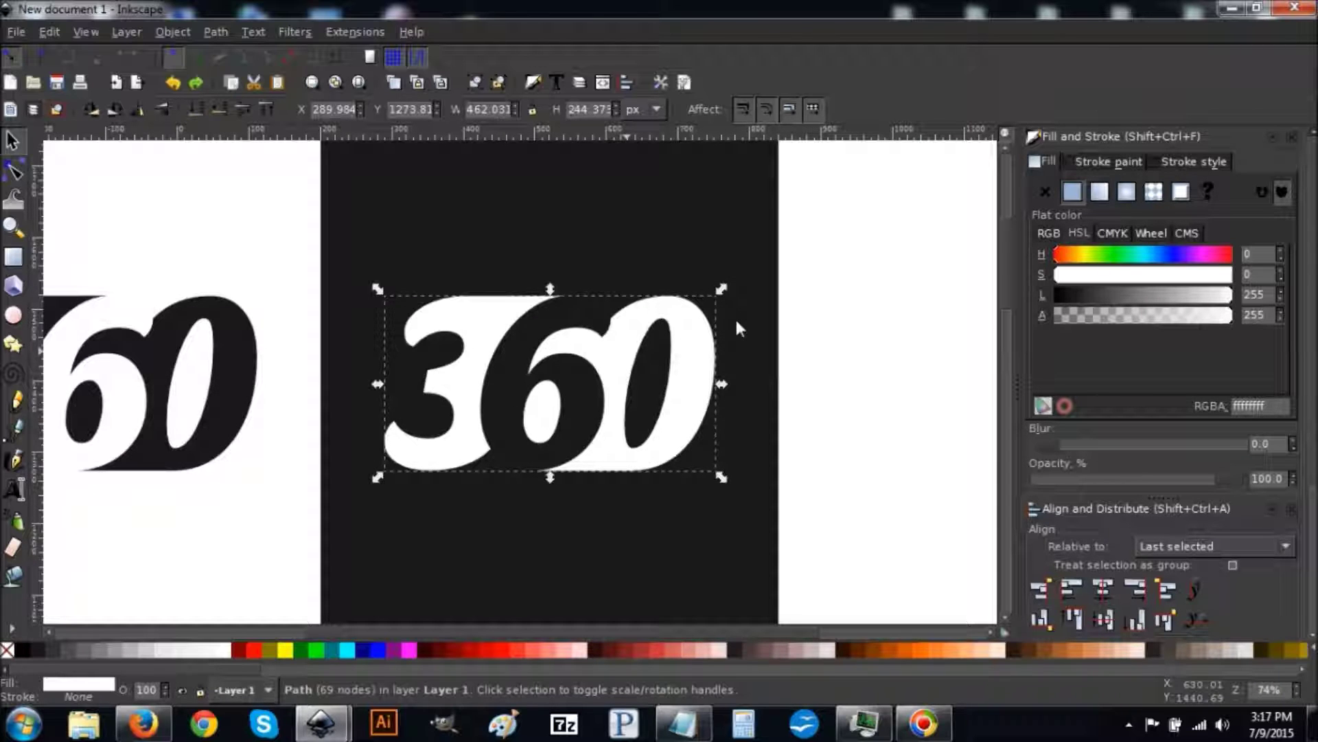
left_click(820, 363)
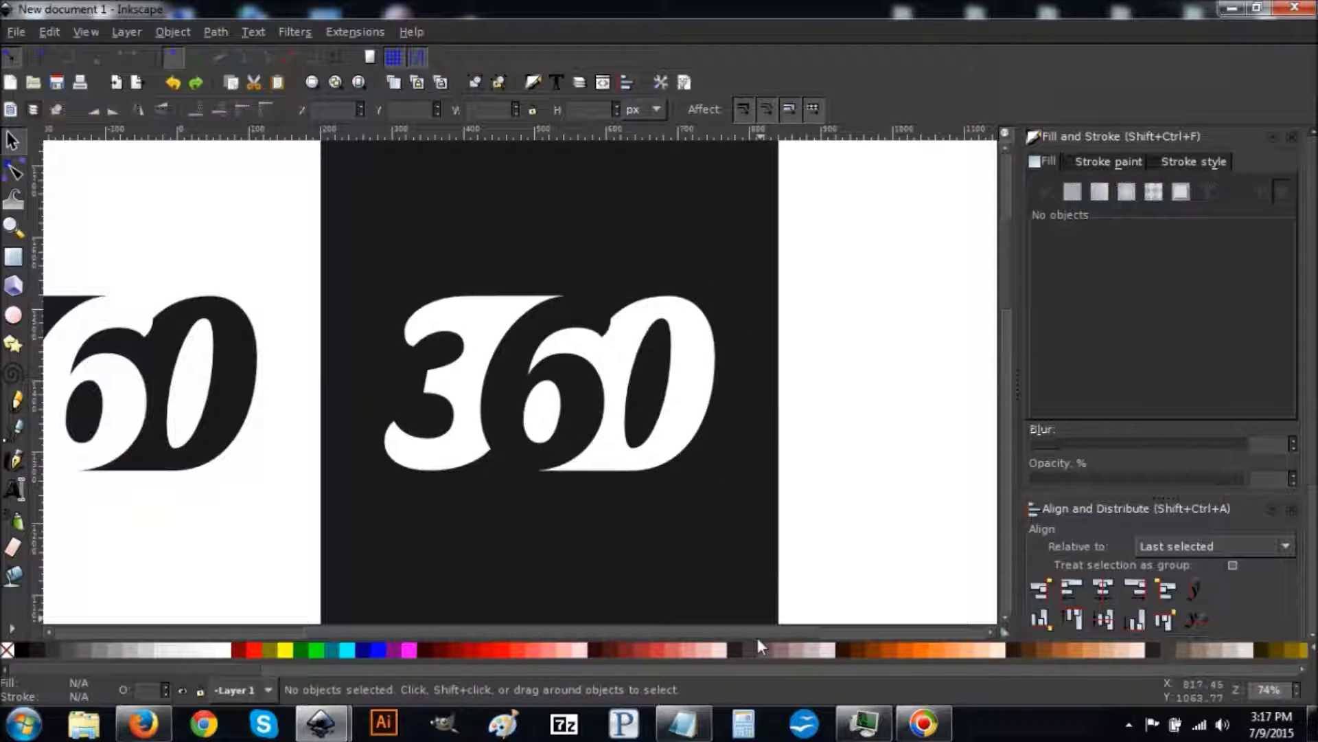
left_click_drag(755, 631, 640, 636)
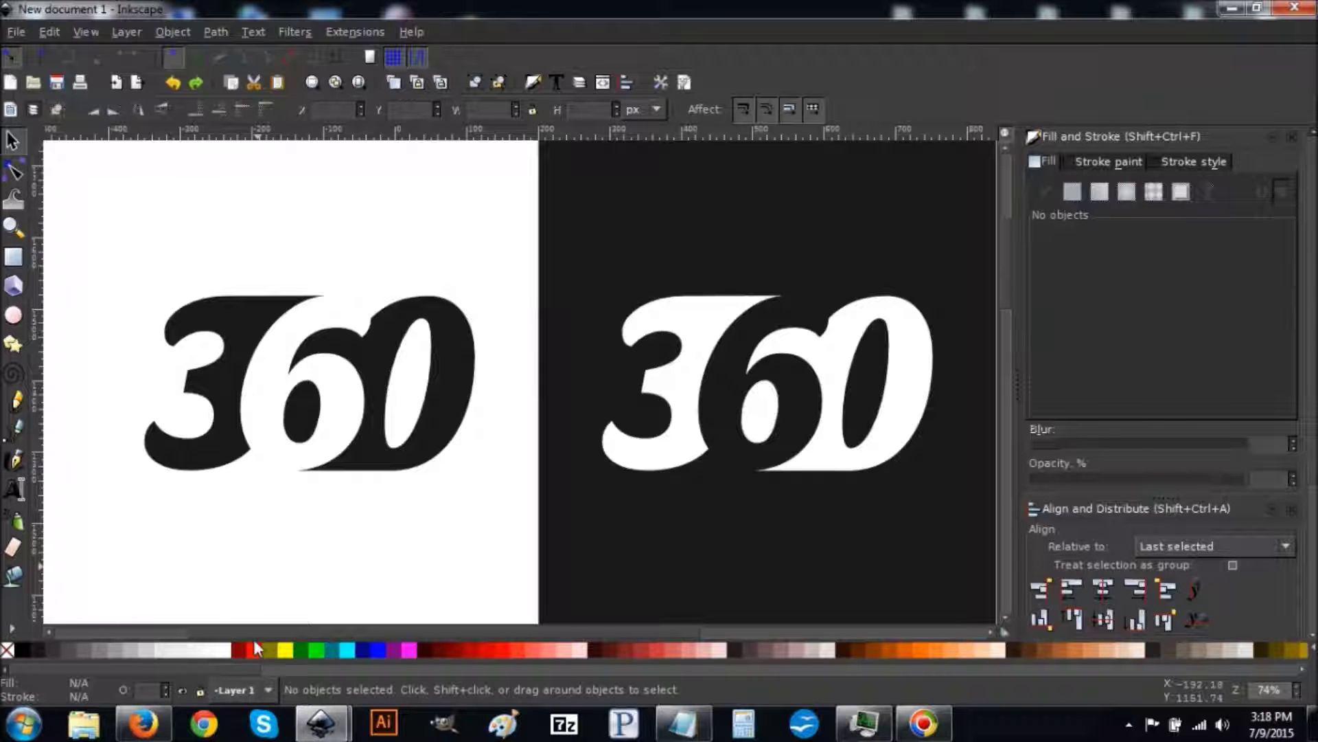
Step: Switch to the blank Inkscape document and show its Fill and Stroke settings
mouse_move(320, 721)
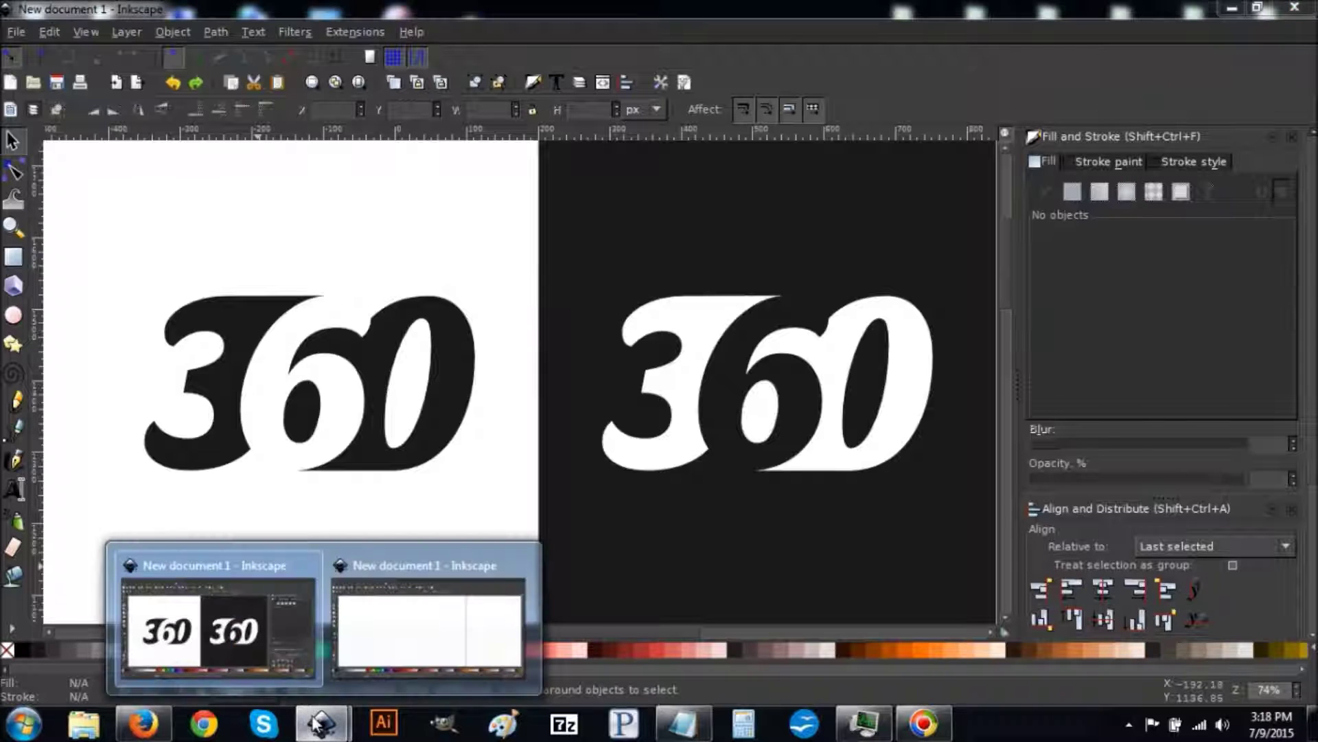
left_click(406, 589)
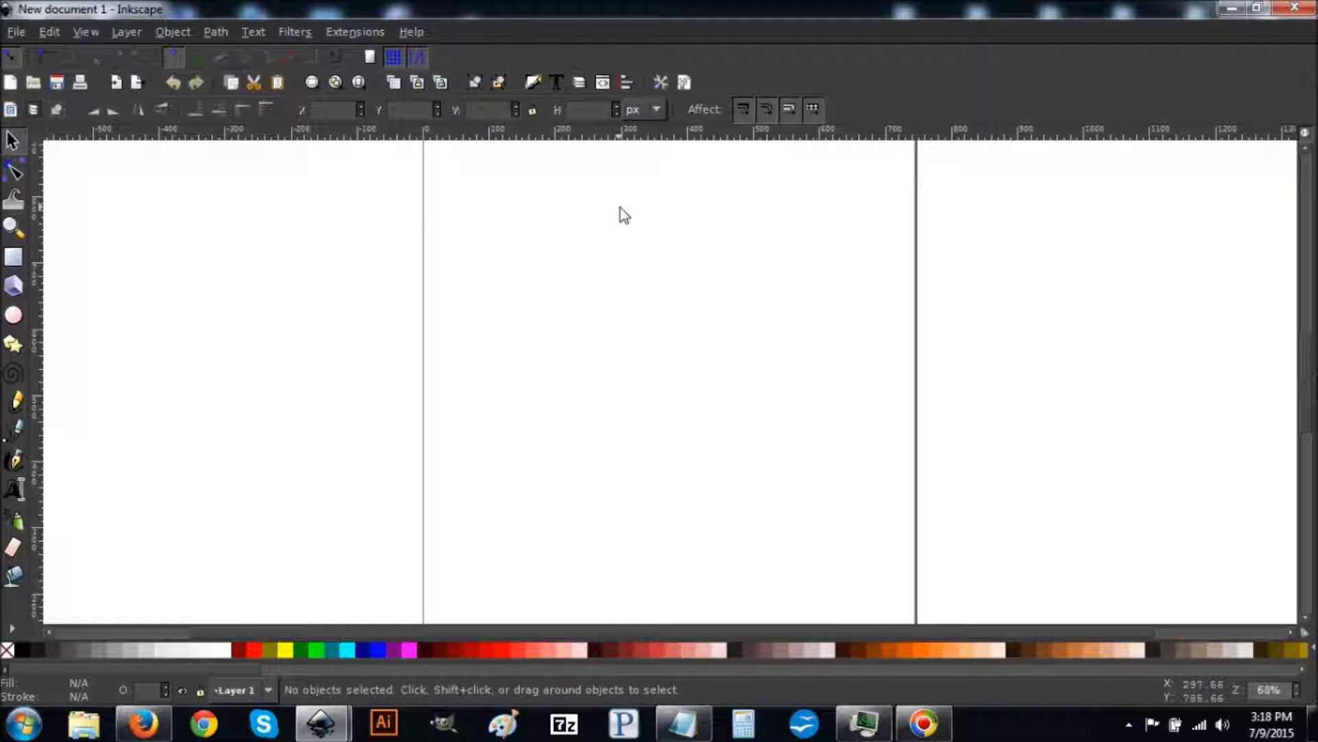
left_click(533, 84)
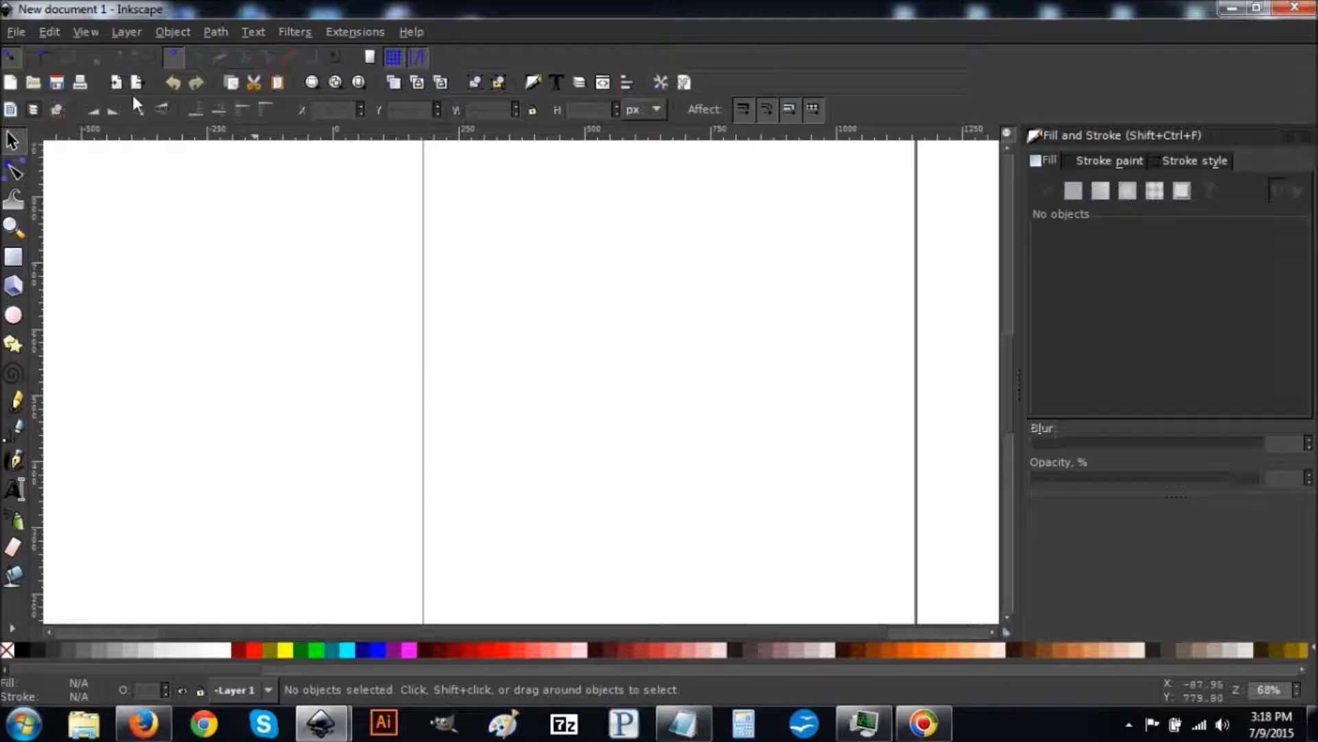
Step: Turn off the page border and the border shadow in the document properties
left_click(16, 32)
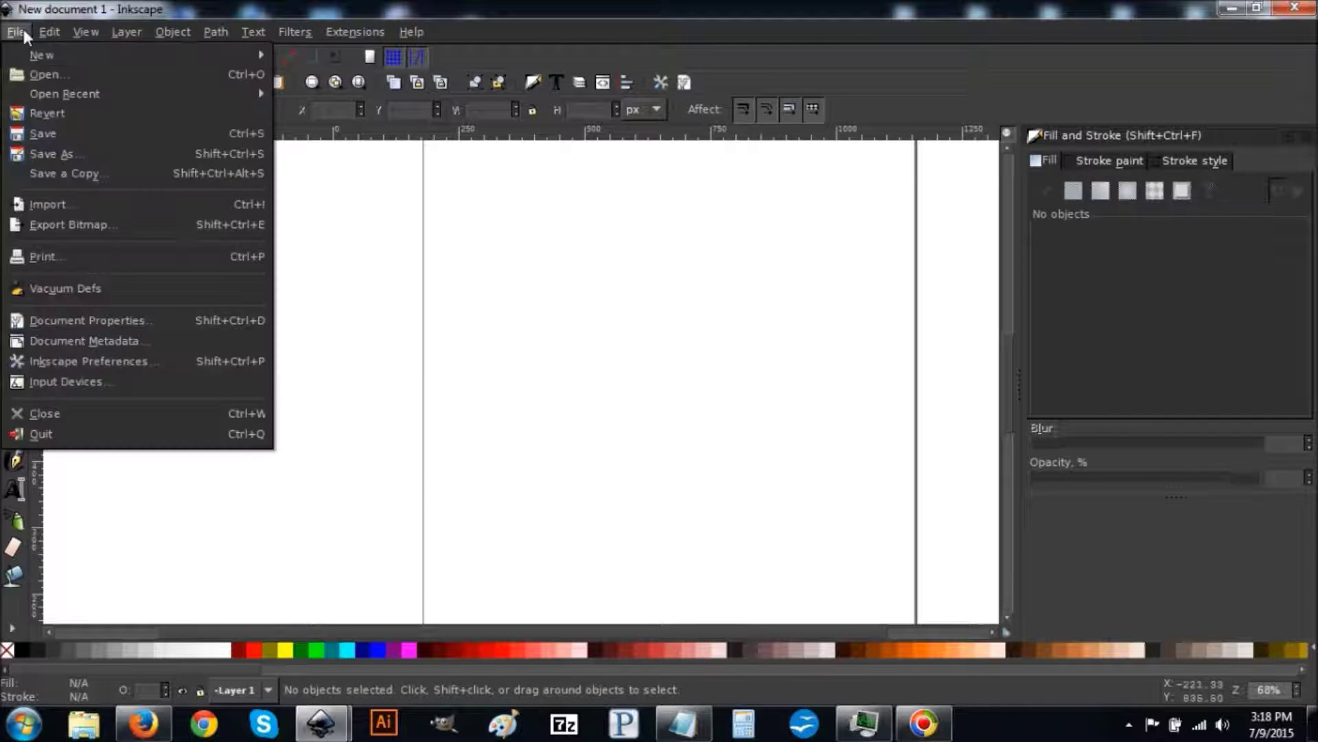
left_click(88, 319)
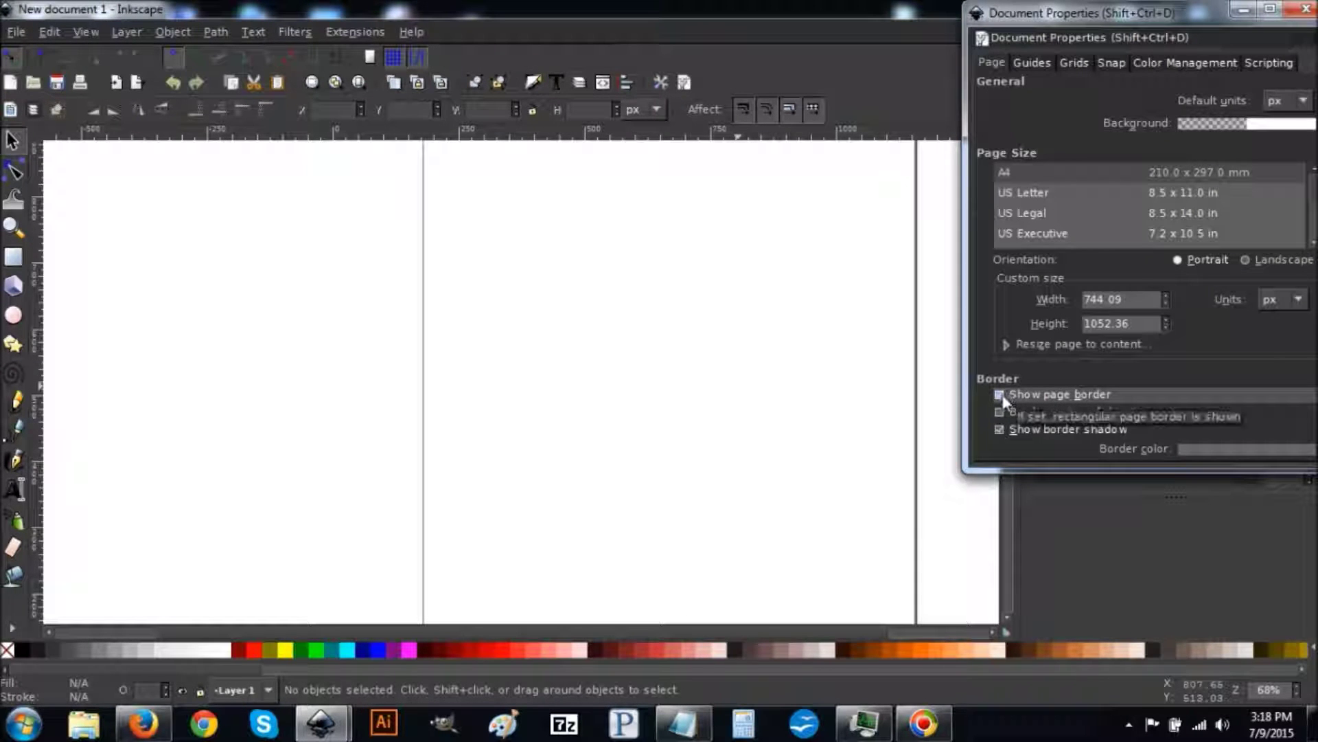
left_click(1019, 393)
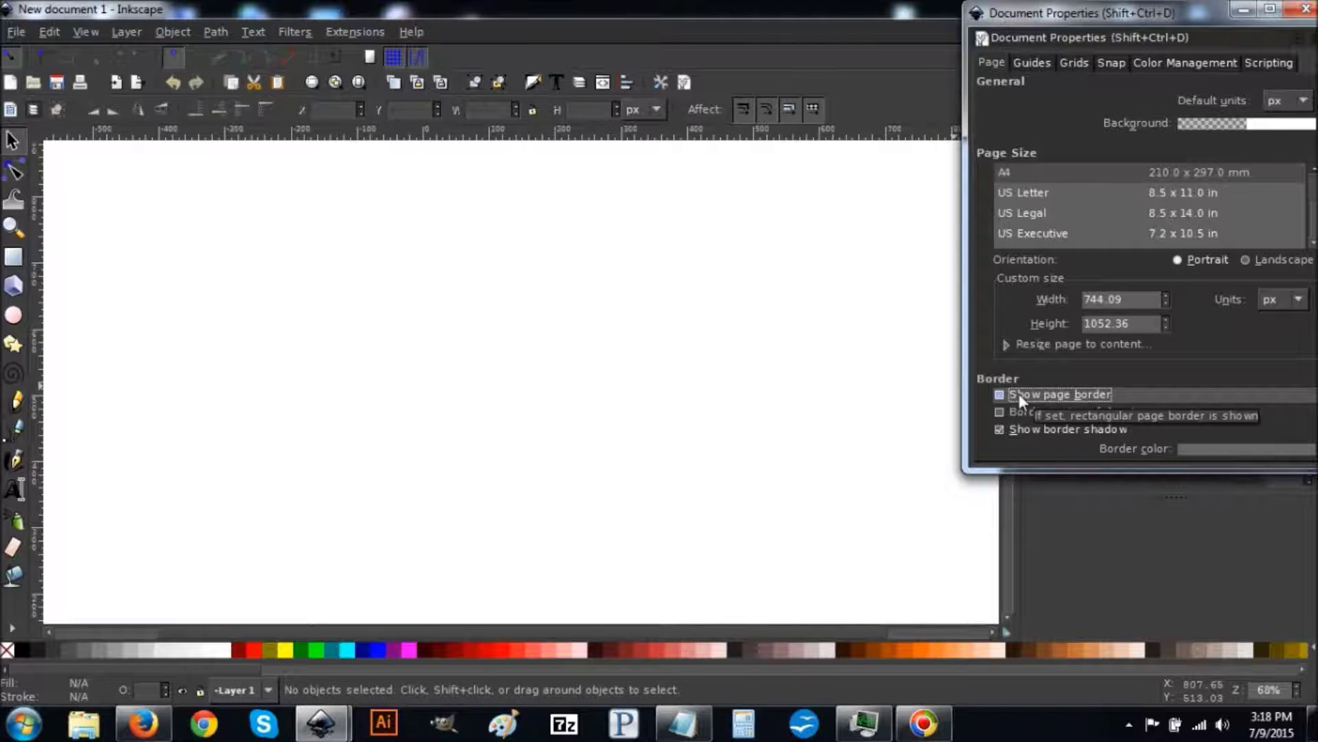
left_click(1027, 430)
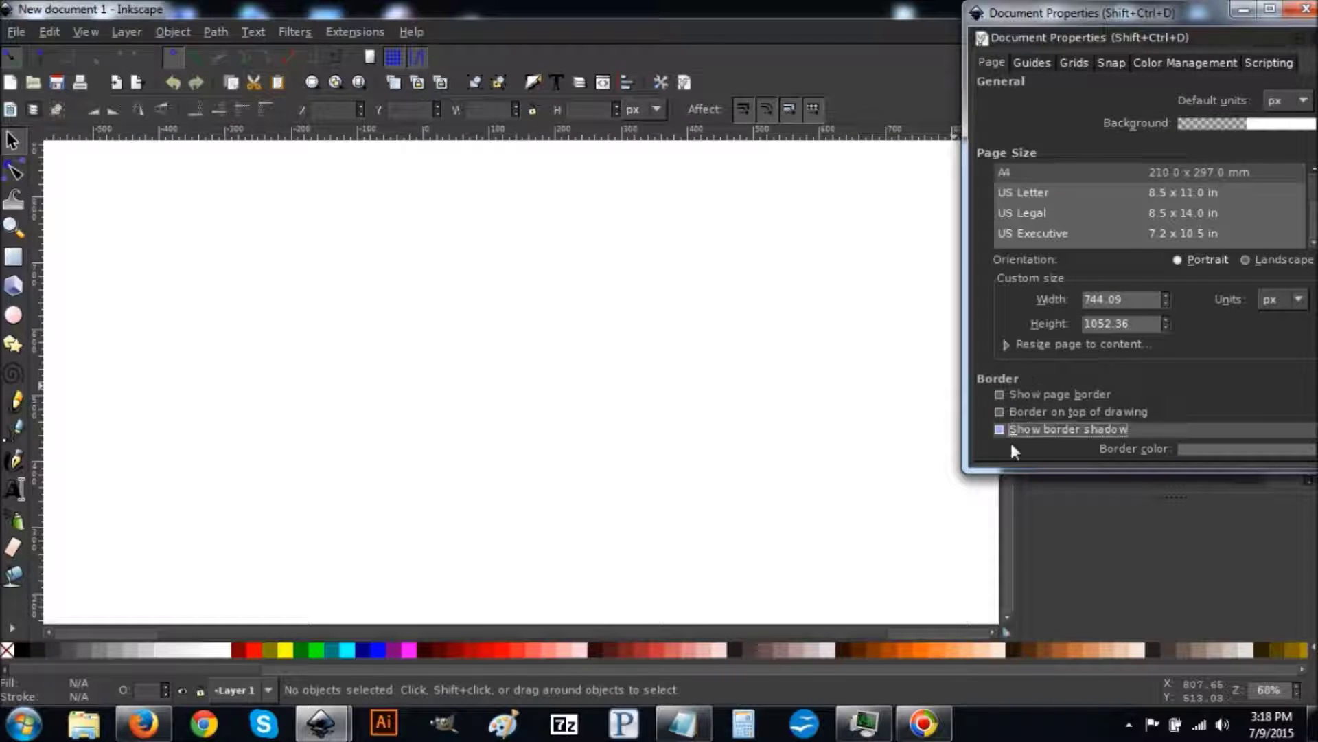
left_click(1297, 19)
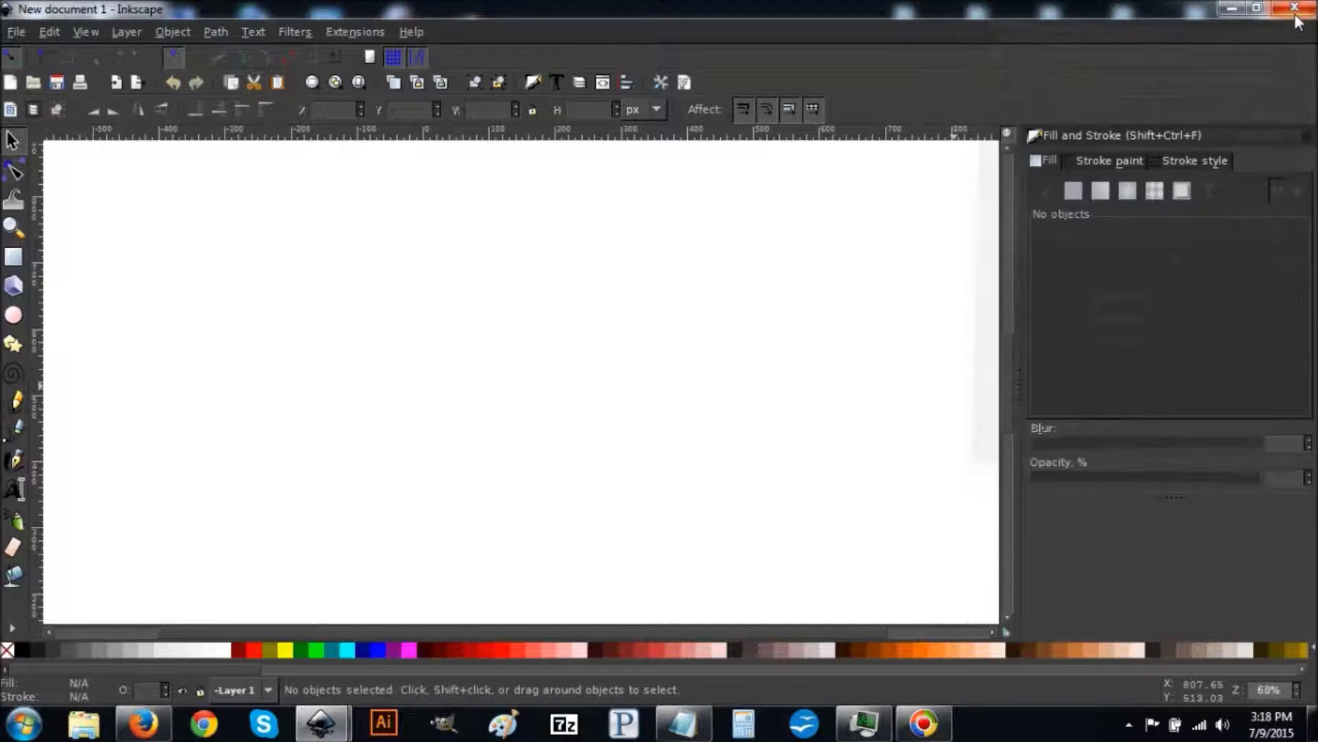
Step: Add a text object reading "360" to the blank canvas
left_click(96, 31)
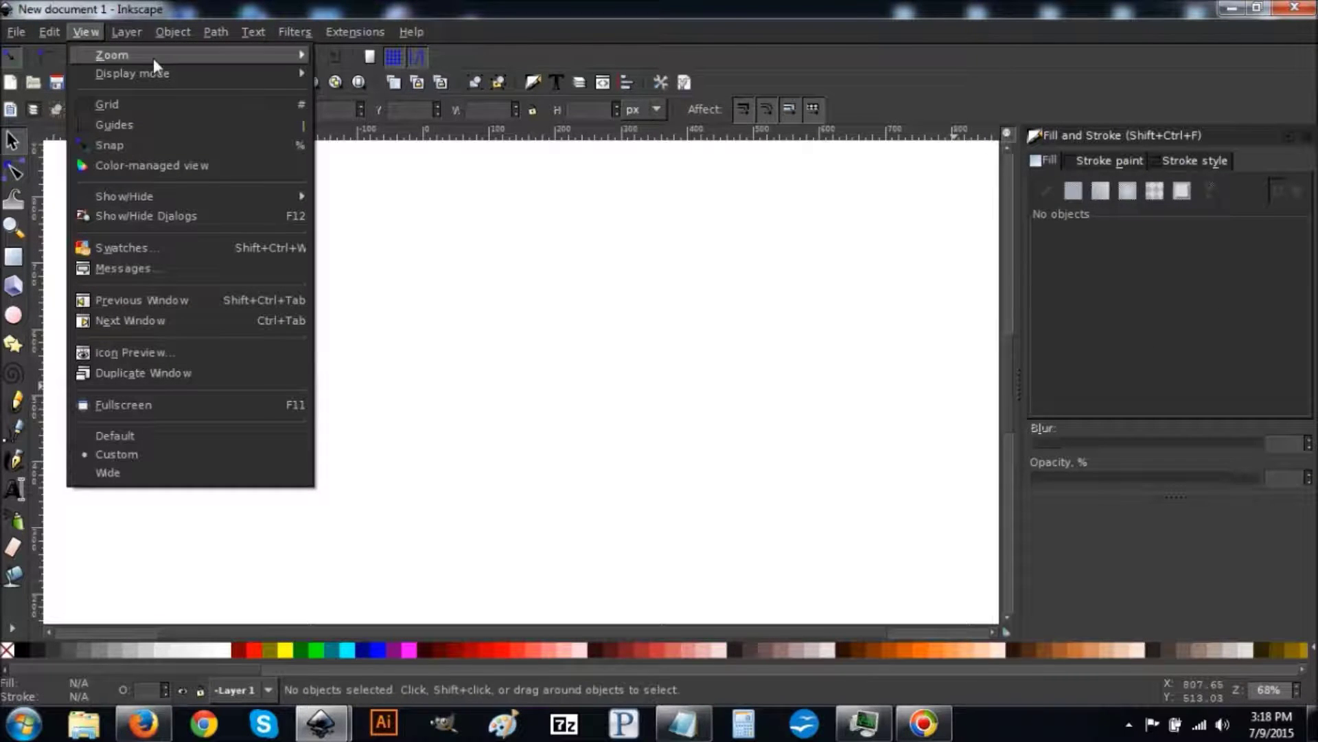
mouse_move(153, 59)
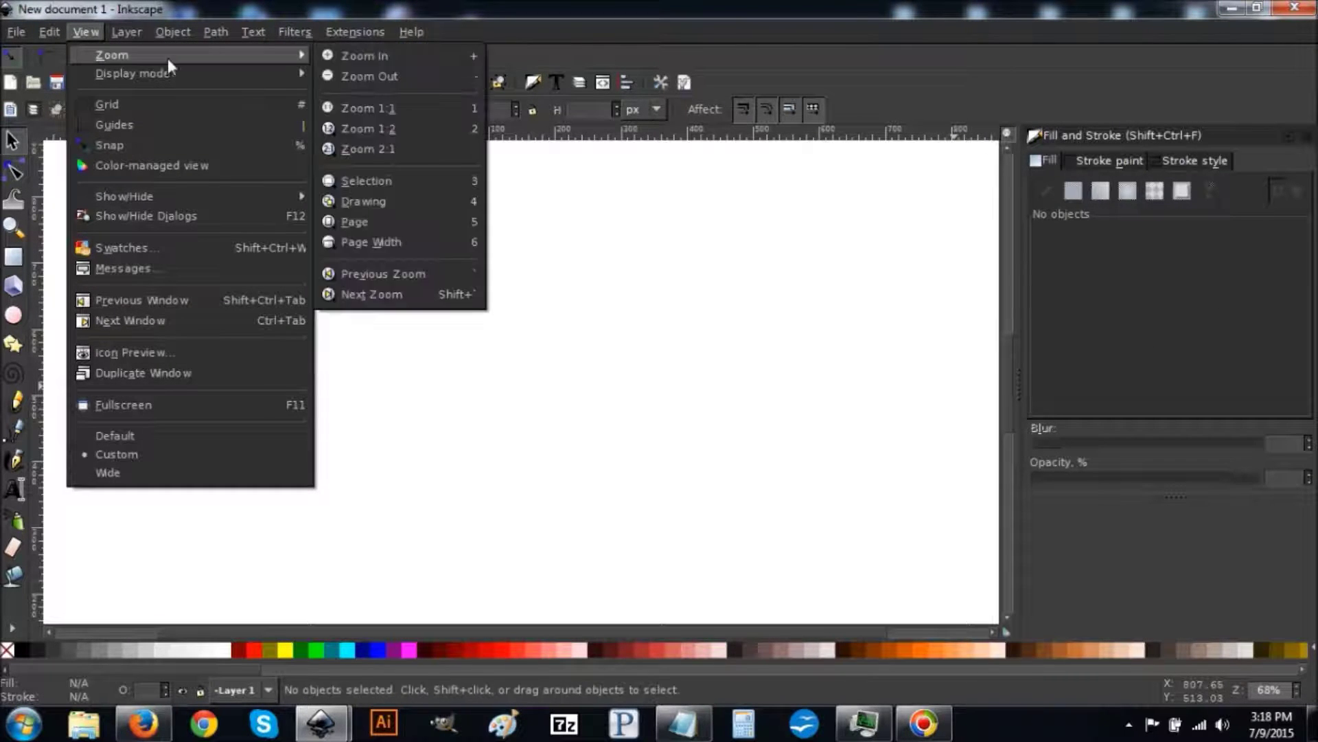
left_click(377, 107)
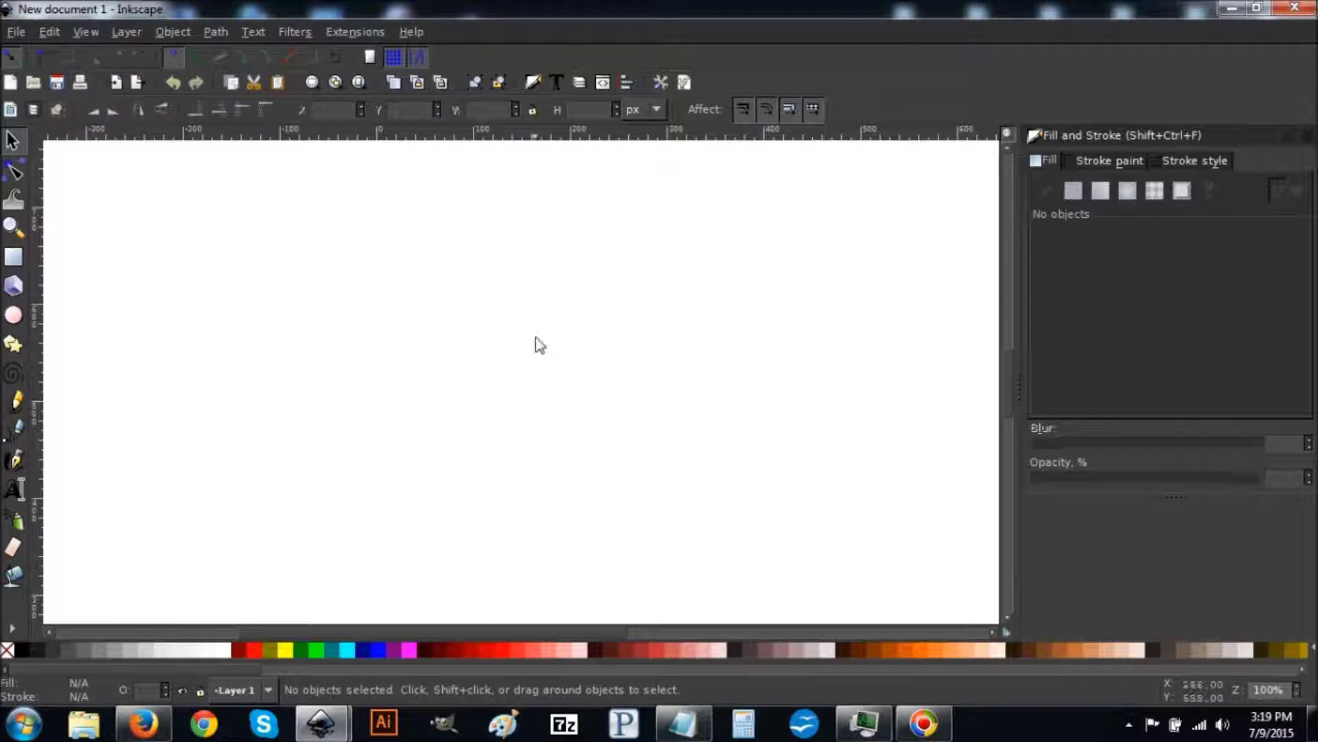
left_click(10, 484)
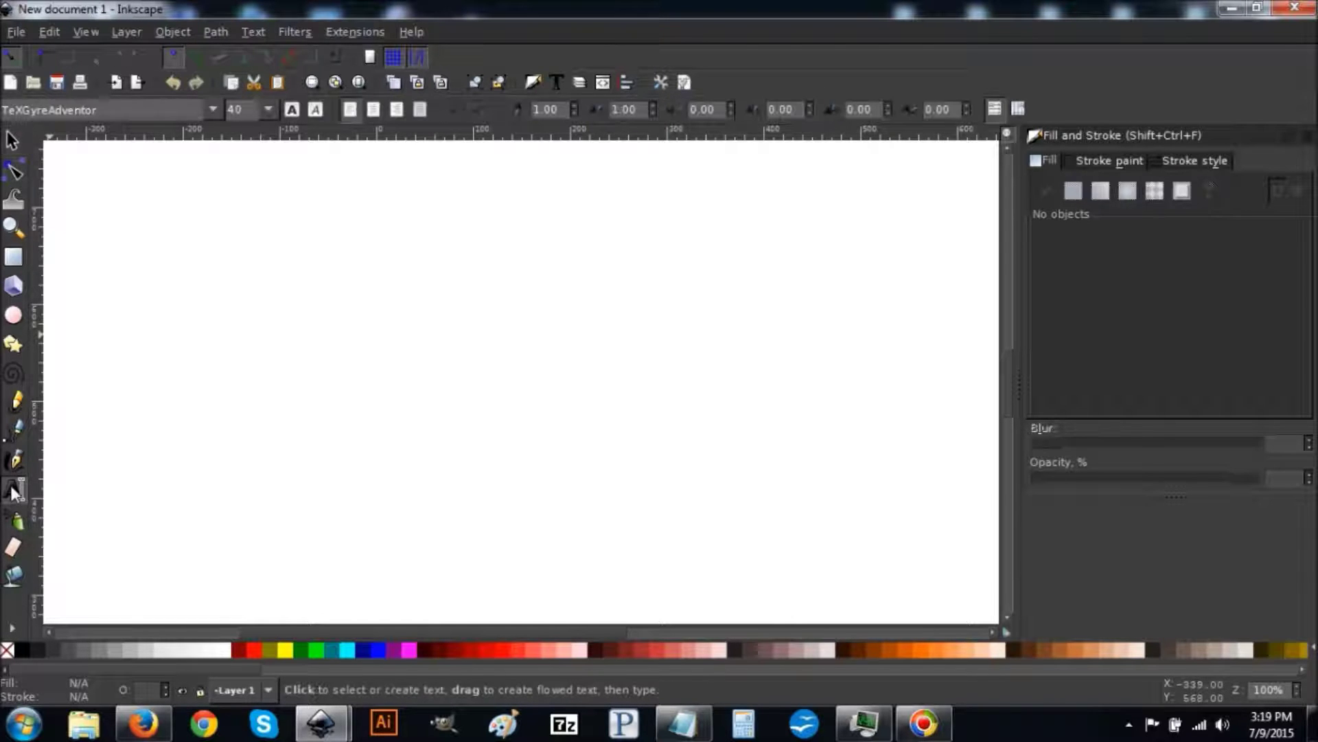
left_click(403, 352)
type("360")
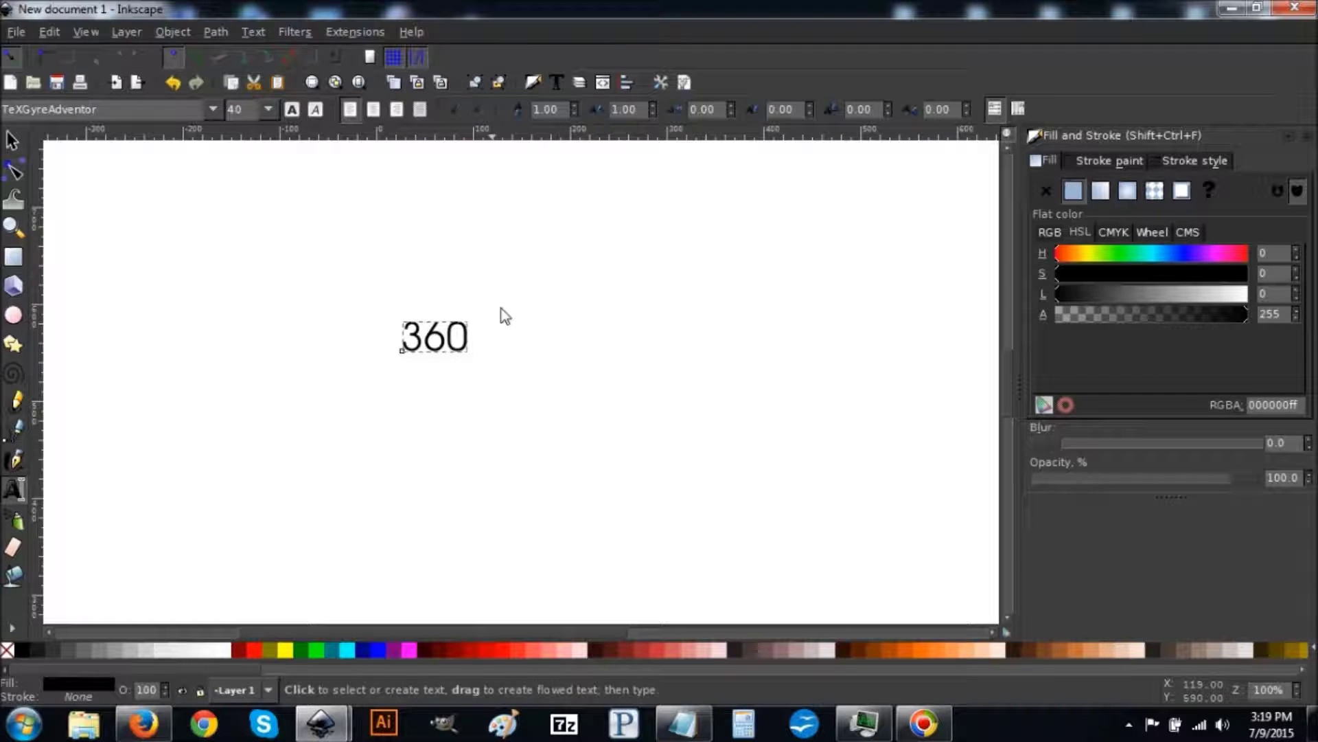
Step: Set the font of the 360 text to Sansita One and apply it
left_click(555, 82)
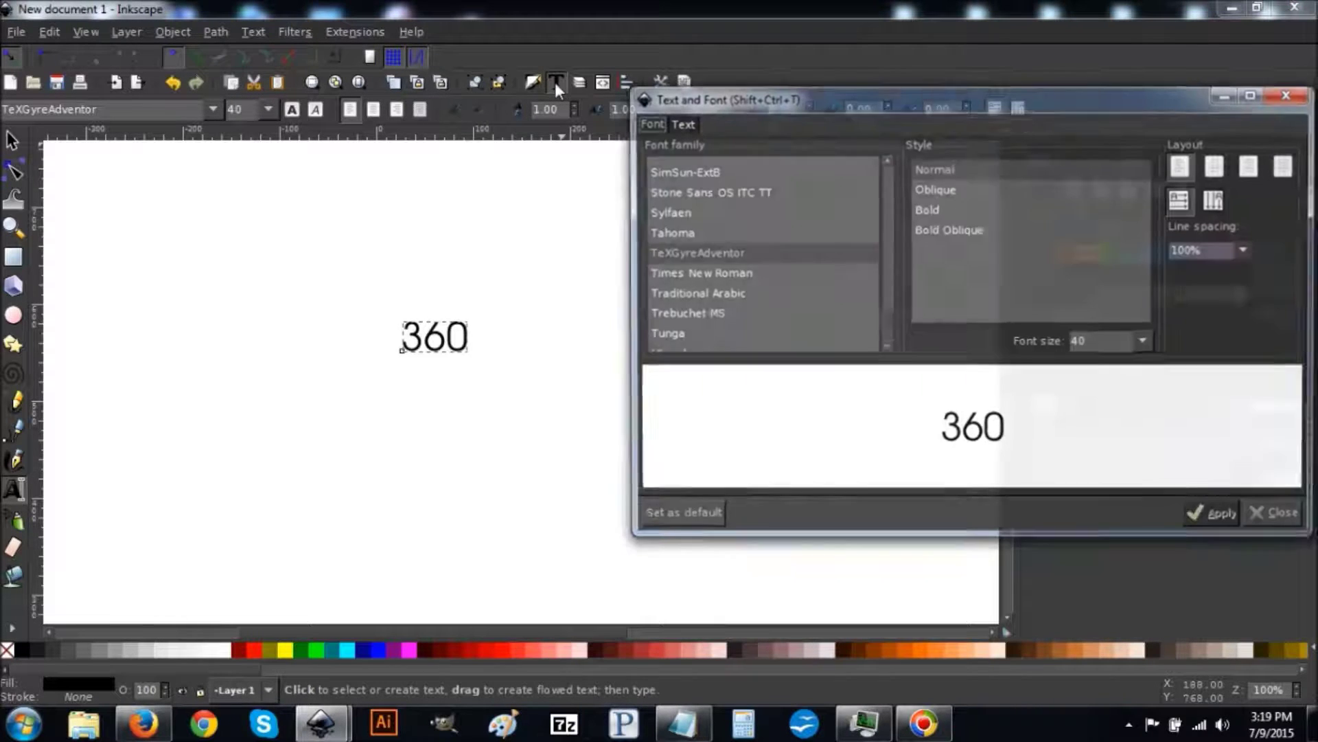
scroll(886, 328, "down", 10)
scroll(888, 304, "down", 5)
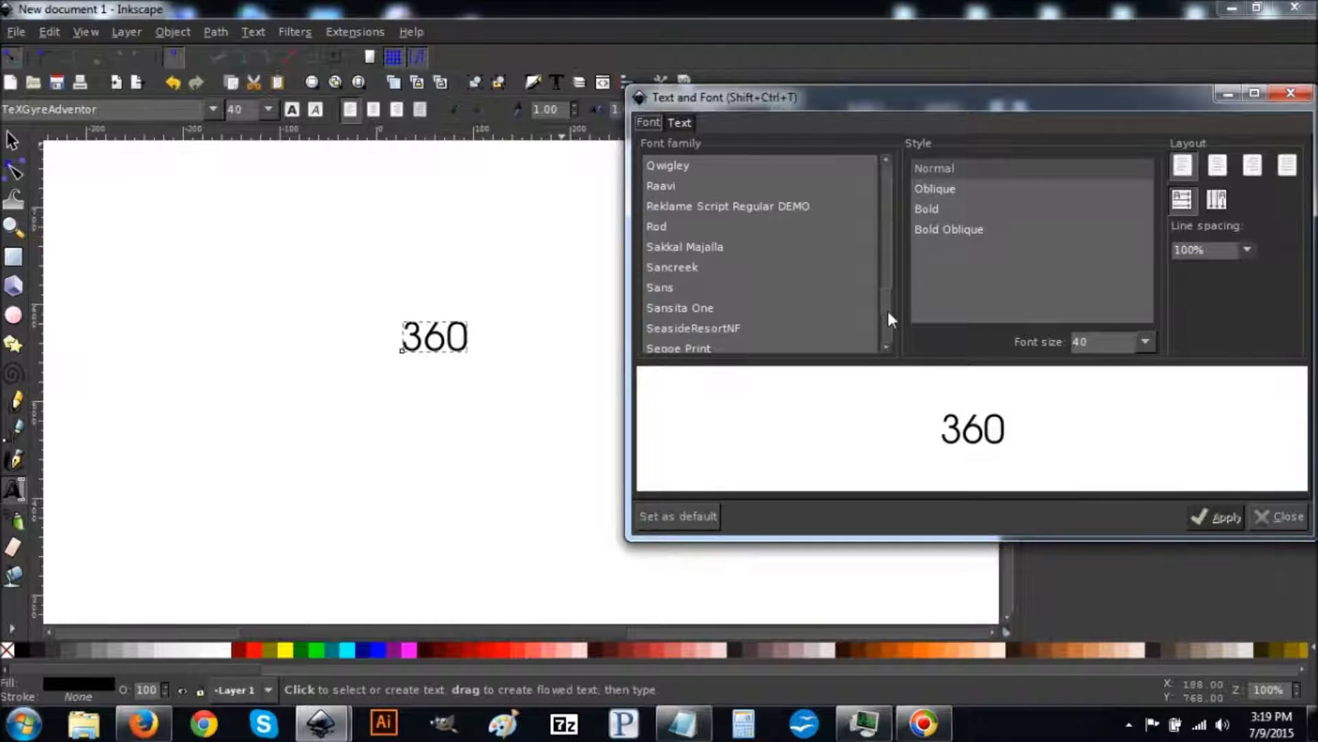
left_click(691, 236)
scroll(690, 237, "down", 1)
left_click(690, 236)
left_click(692, 251)
left_click(698, 272)
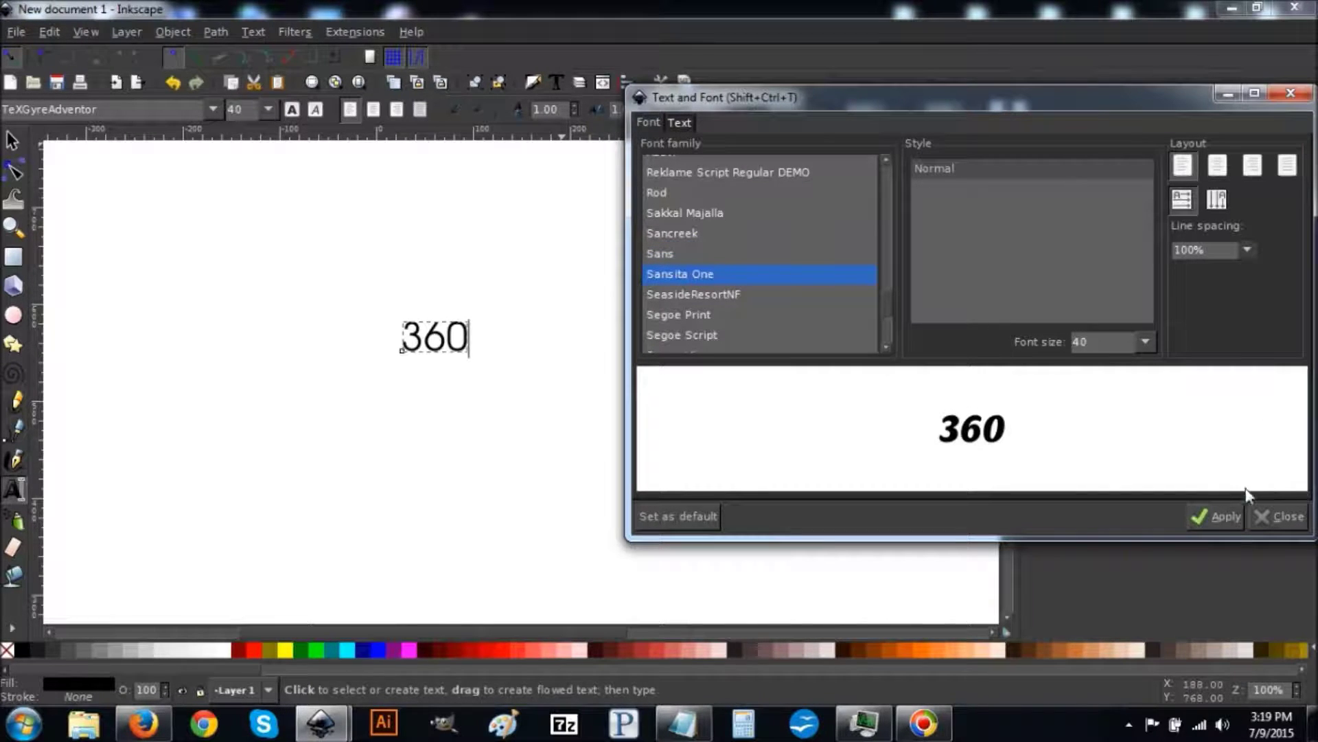
left_click(1215, 516)
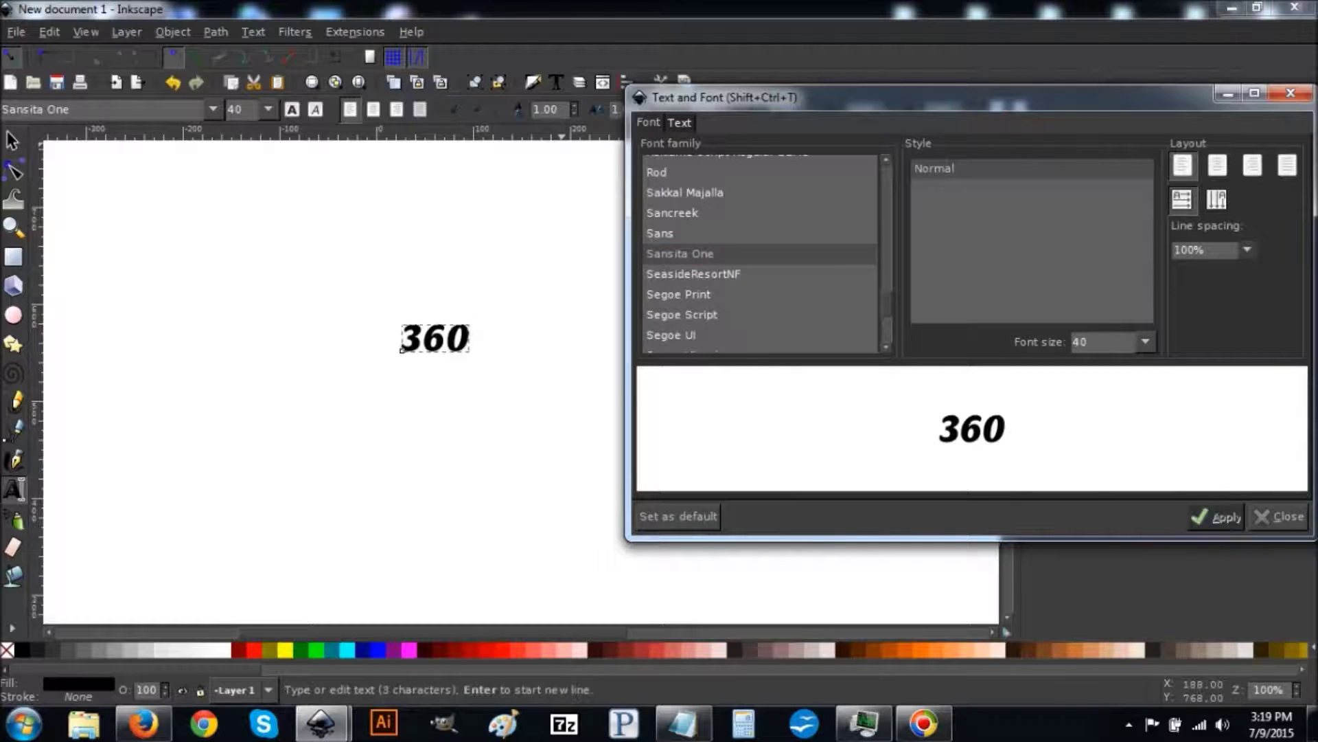
left_click(1291, 92)
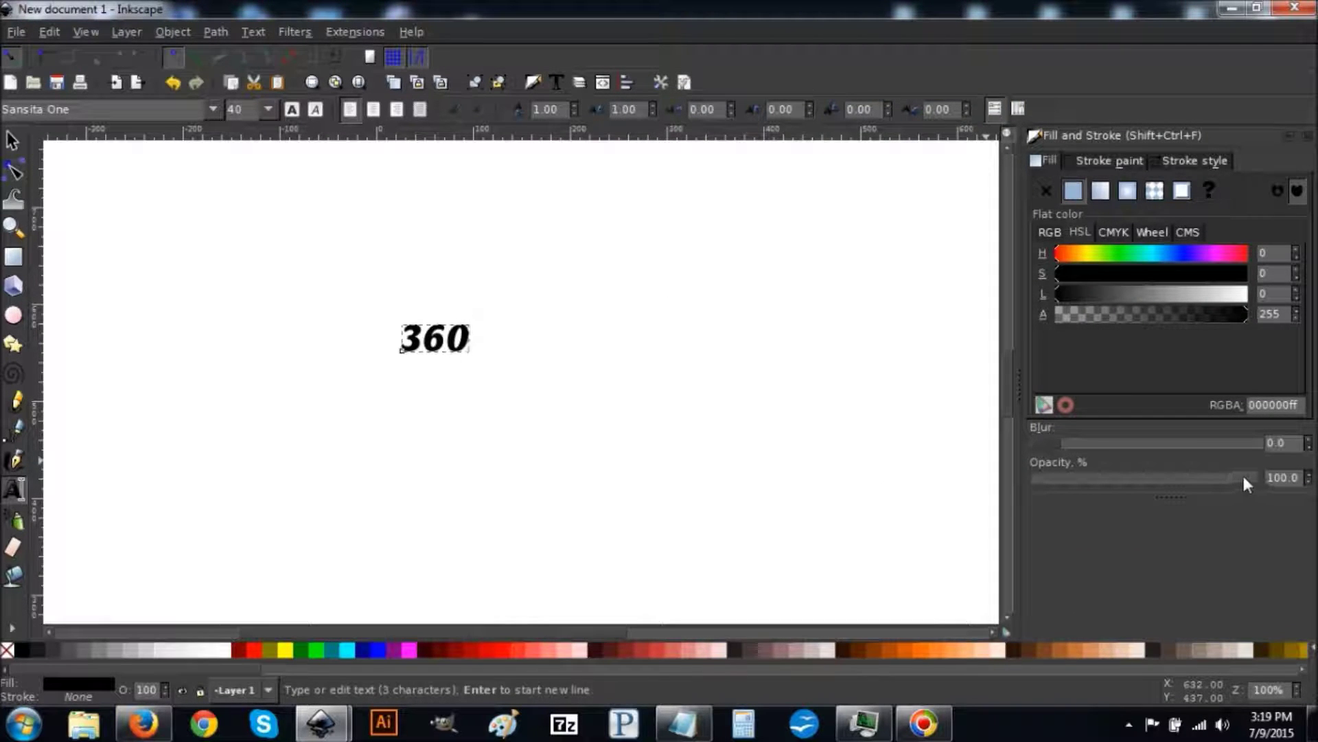
Step: Lower the opacity of the 360 text to about 54%
left_click(1156, 479)
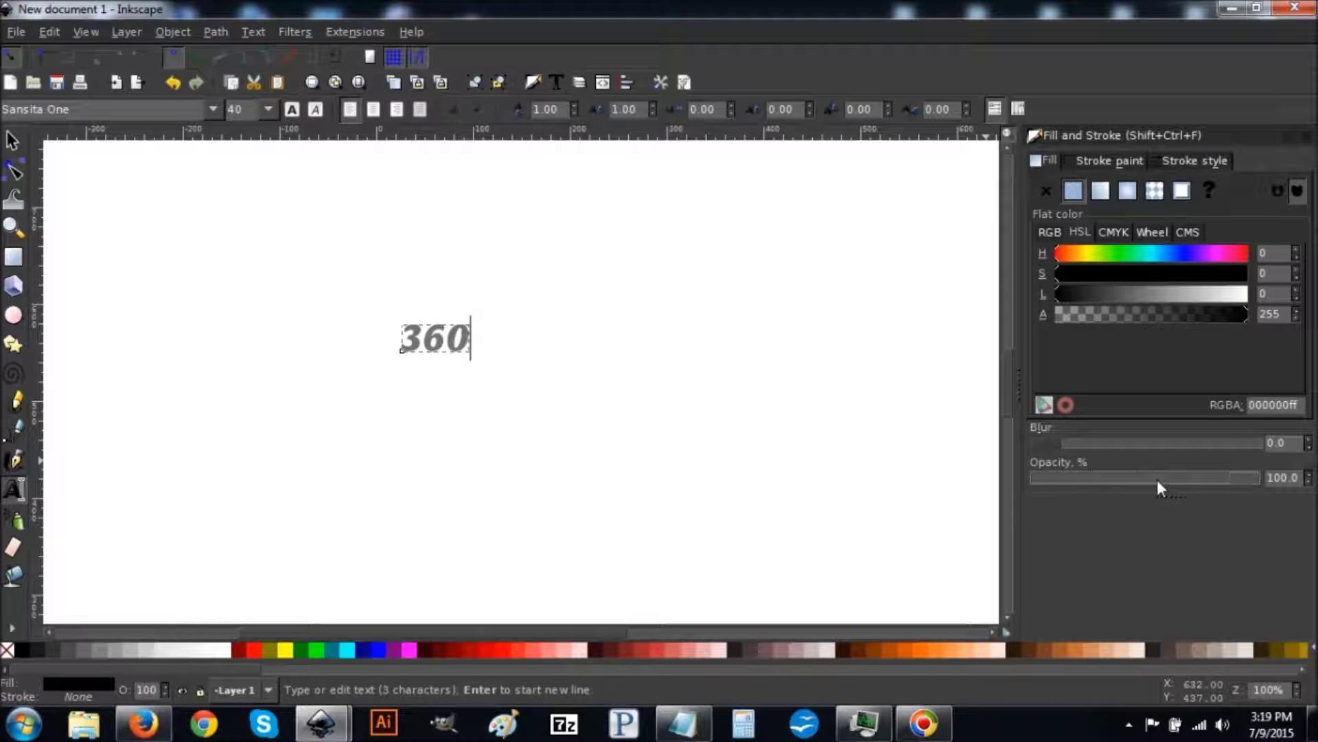
mouse_move(1215, 484)
left_mouse_down()
mouse_move(1188, 487)
mouse_move(1221, 483)
mouse_move(1203, 489)
left_mouse_up()
left_click(1146, 484)
left_click(11, 140)
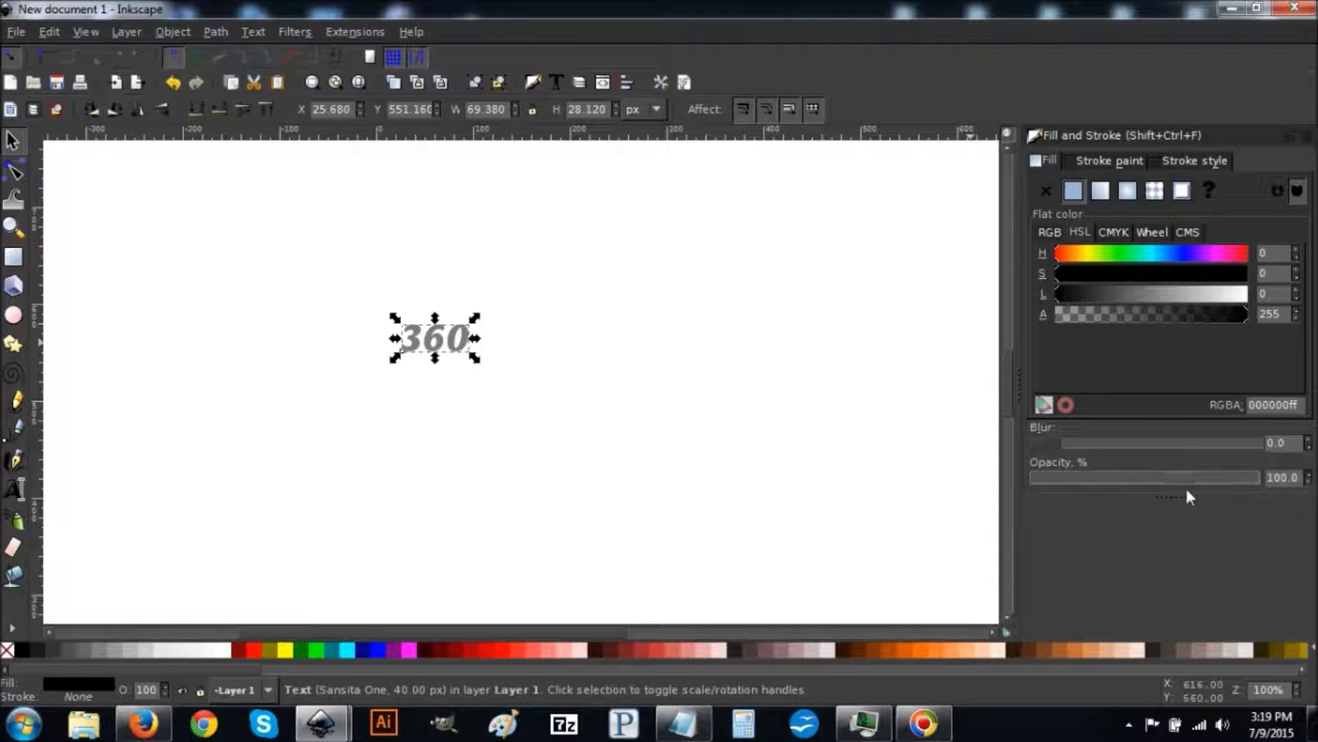
left_click(1154, 479)
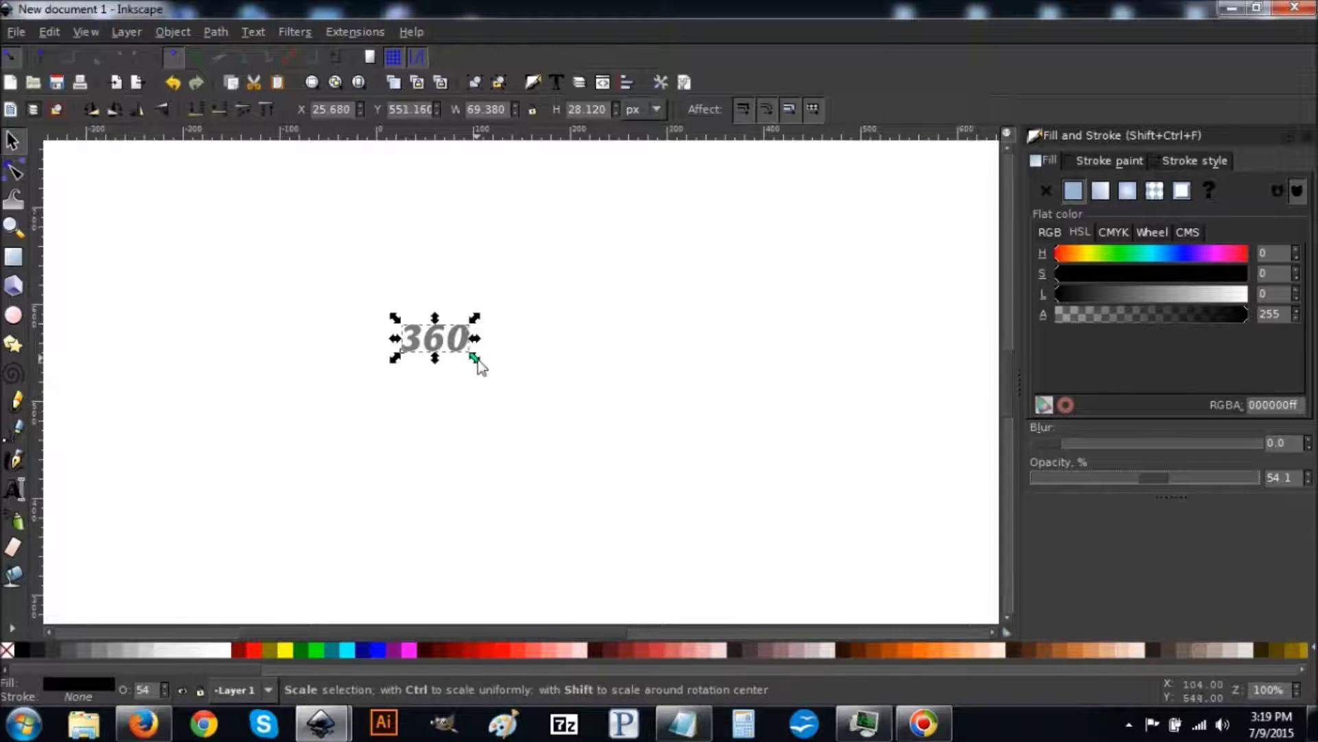
Step: Enlarge the 360 text to about 483 by 196 px and reposition it near the middle of the canvas
left_click_drag(477, 360, 867, 518)
left_click_drag(782, 410, 628, 363)
Step: Convert the 360 text to paths and ungroup it into three separate, deselected digit shapes
left_click(220, 31)
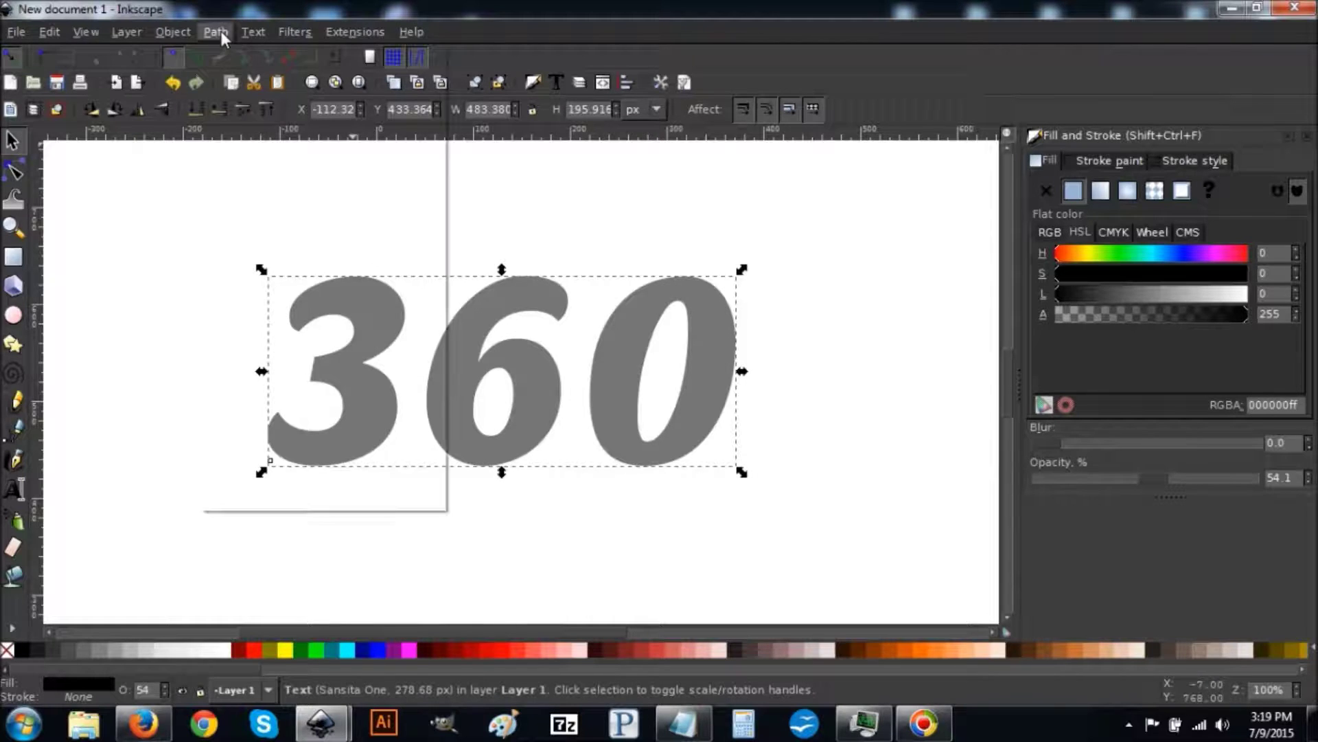
left_click(233, 53)
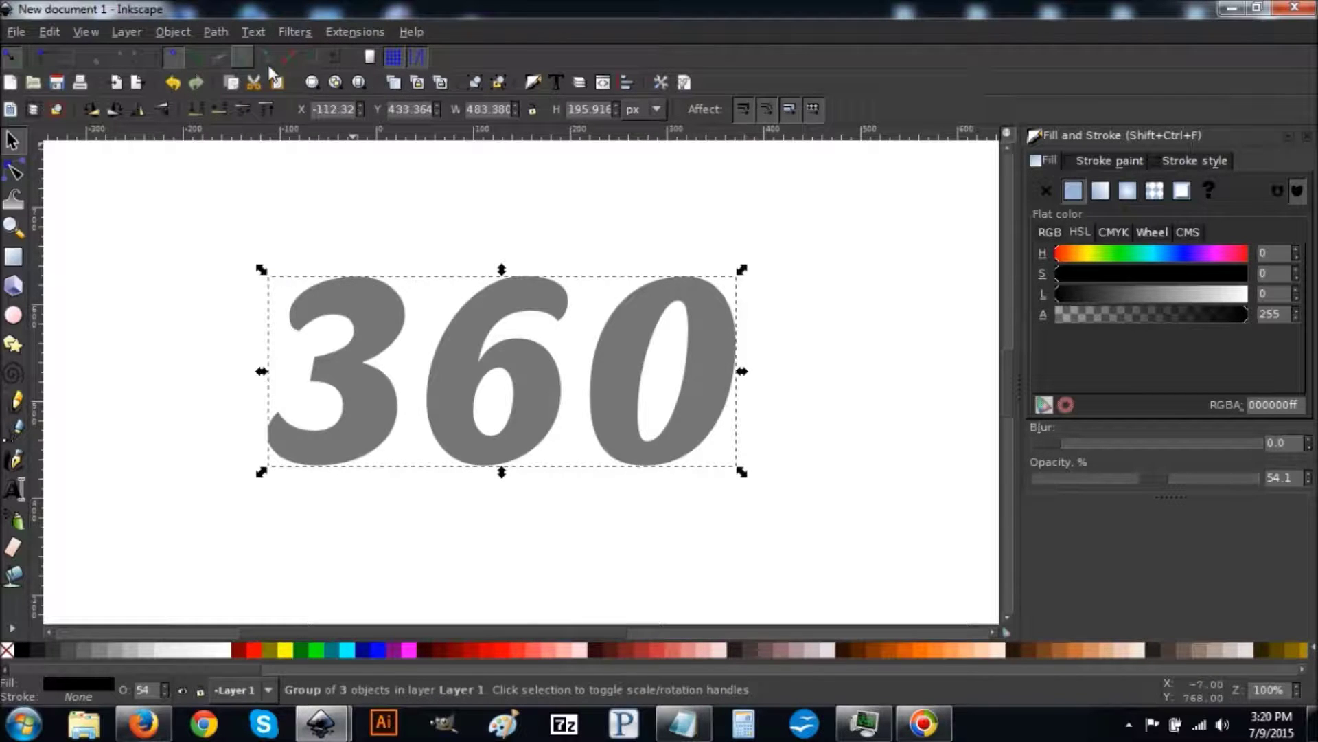
left_click(501, 80)
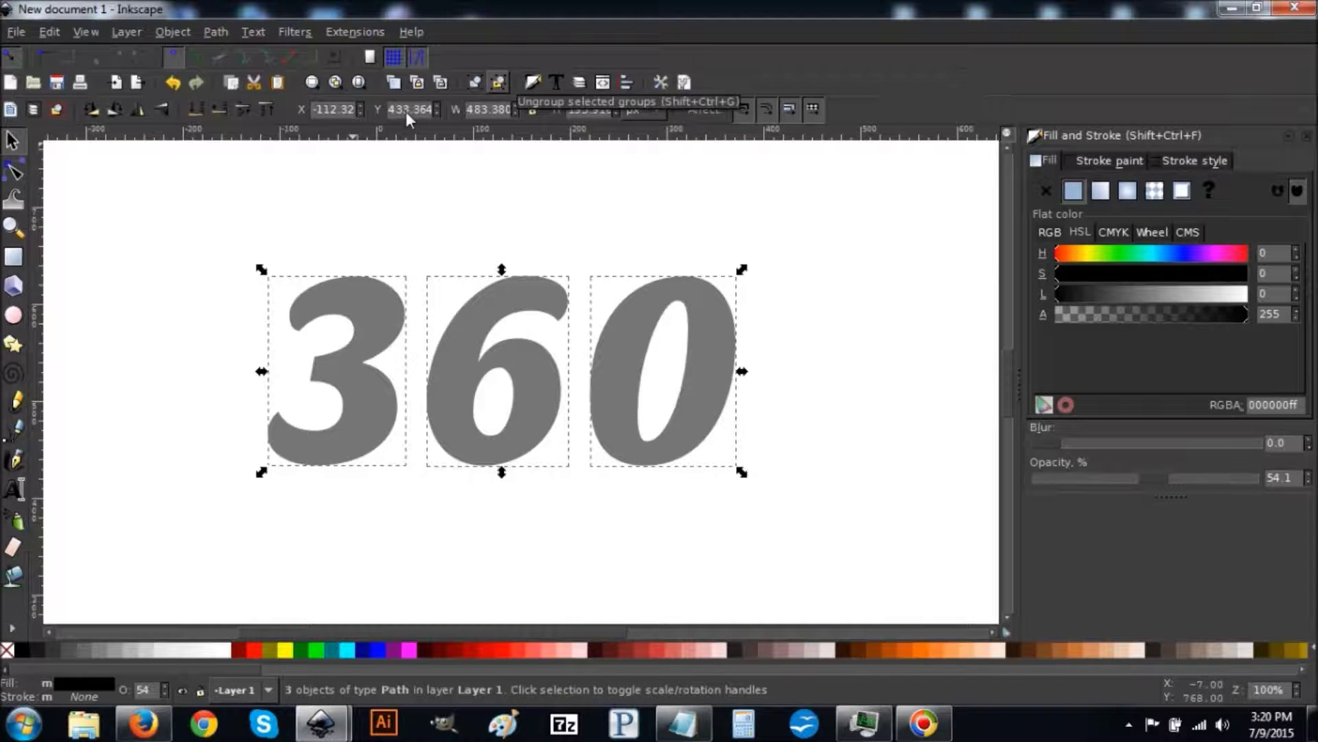
left_click(56, 110)
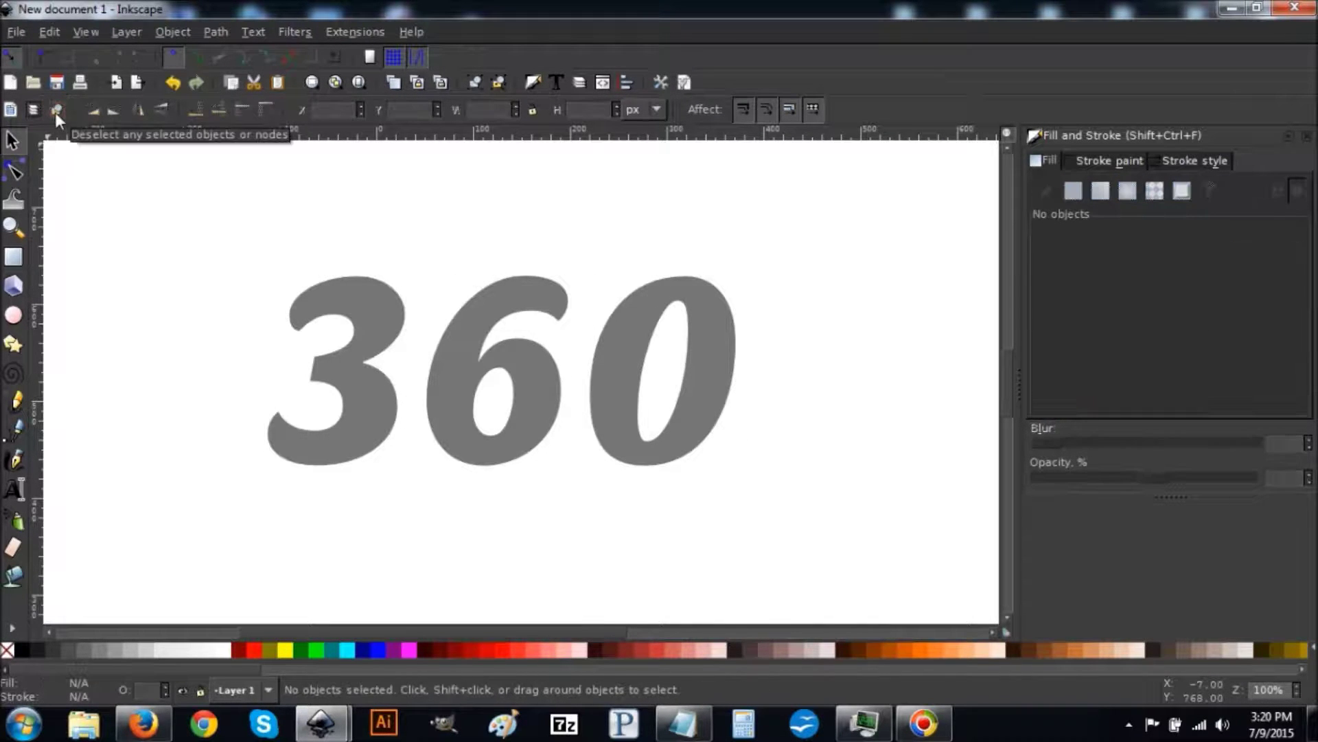
Step: Fill the 6 with red and shift the 6 and the 0 horizontally so the 6 overlaps the 3 and the 0 overlaps the 6
left_click(513, 278)
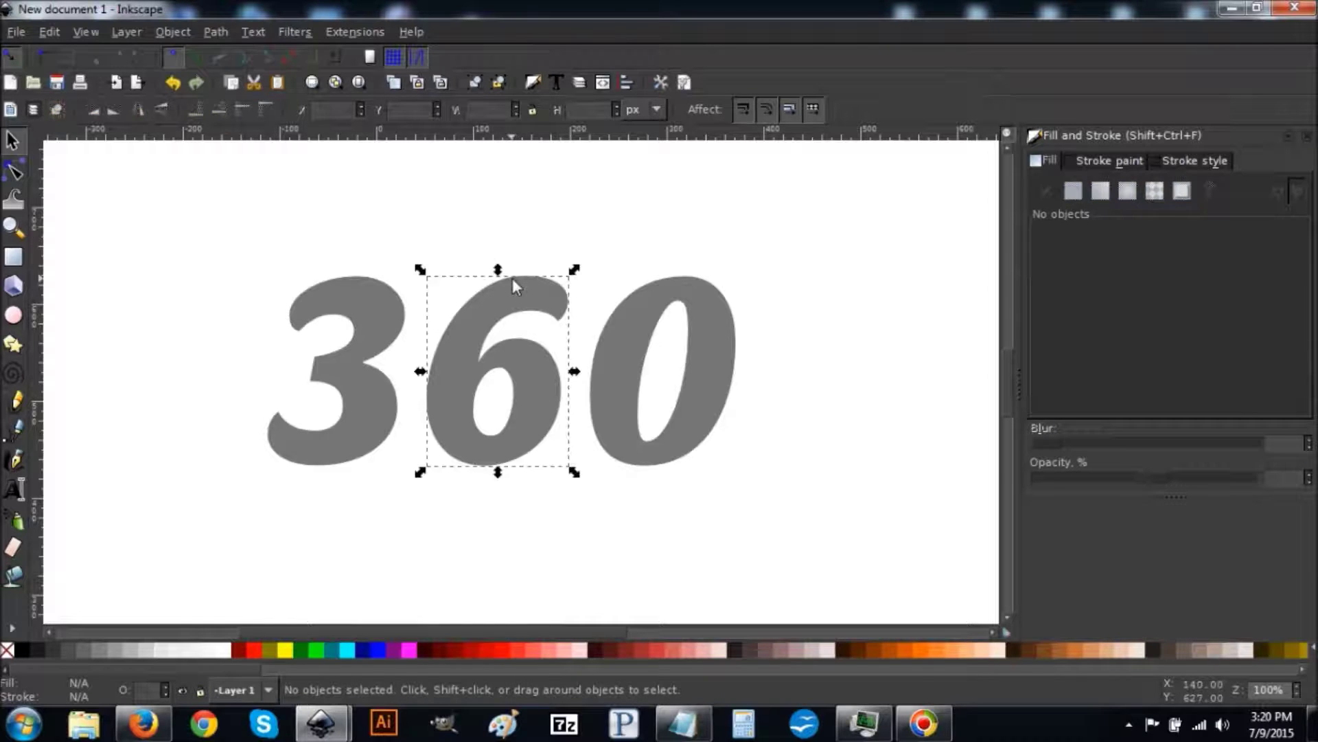
left_click(253, 648)
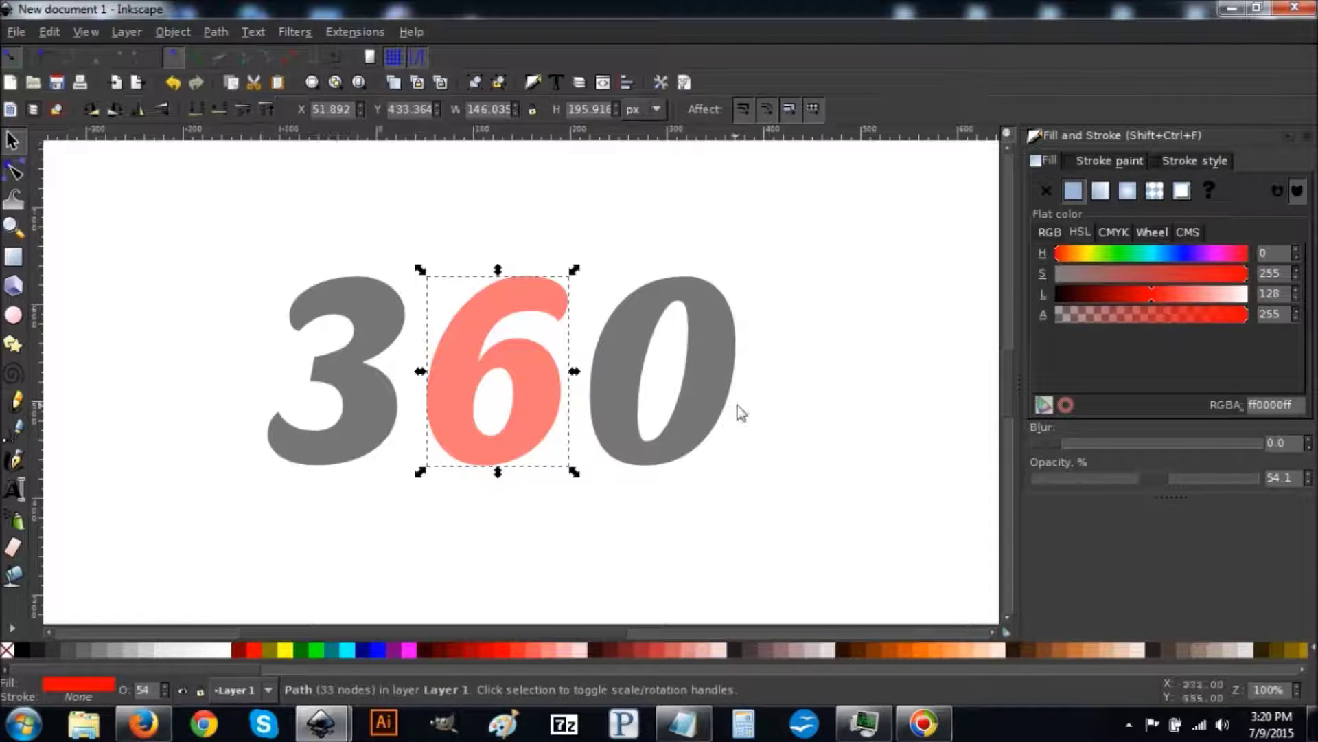
key("ctrl")
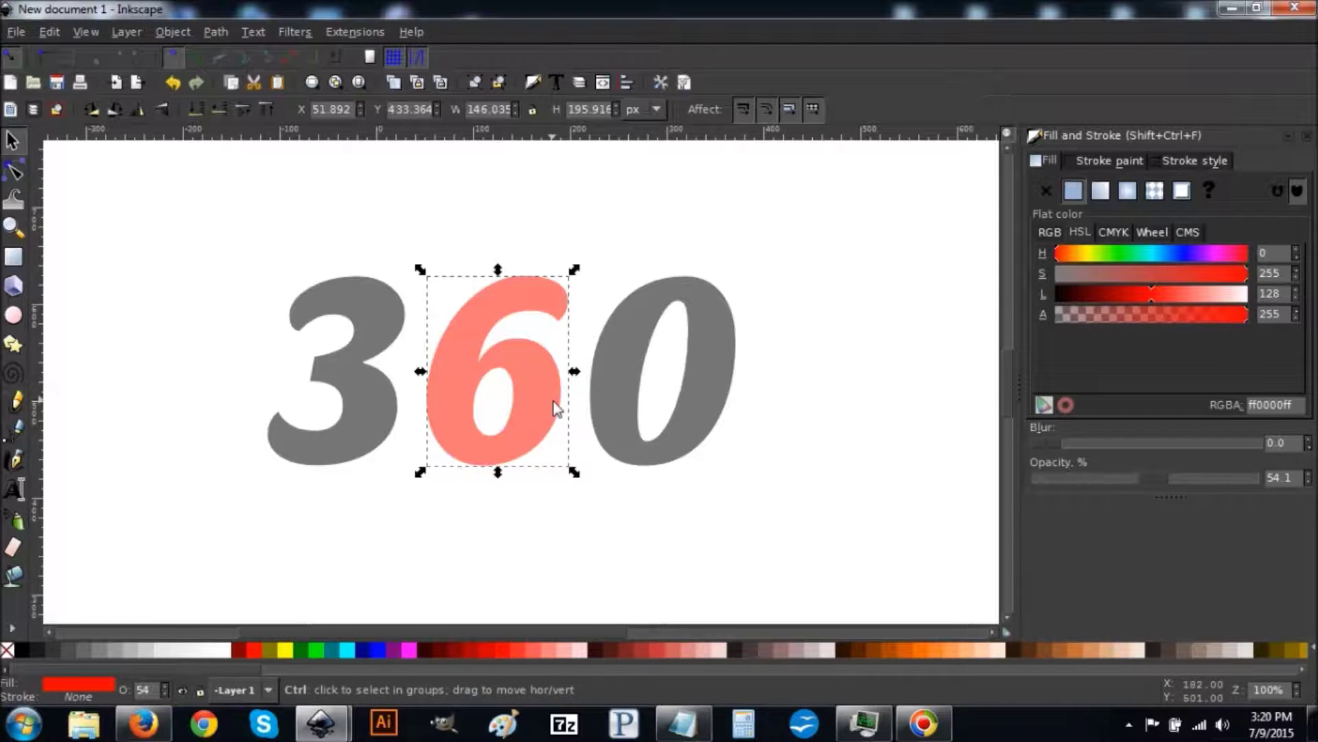
left_click_drag(555, 408, 497, 393)
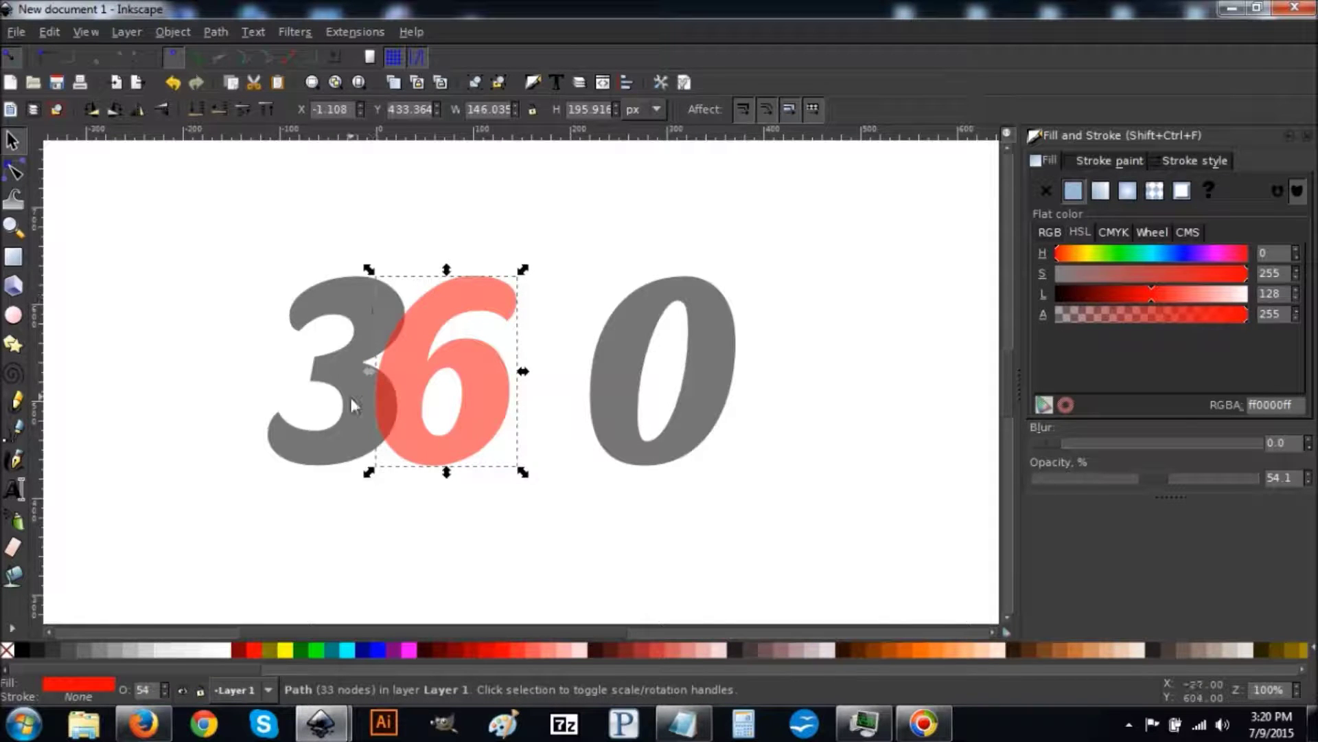
left_click(699, 358)
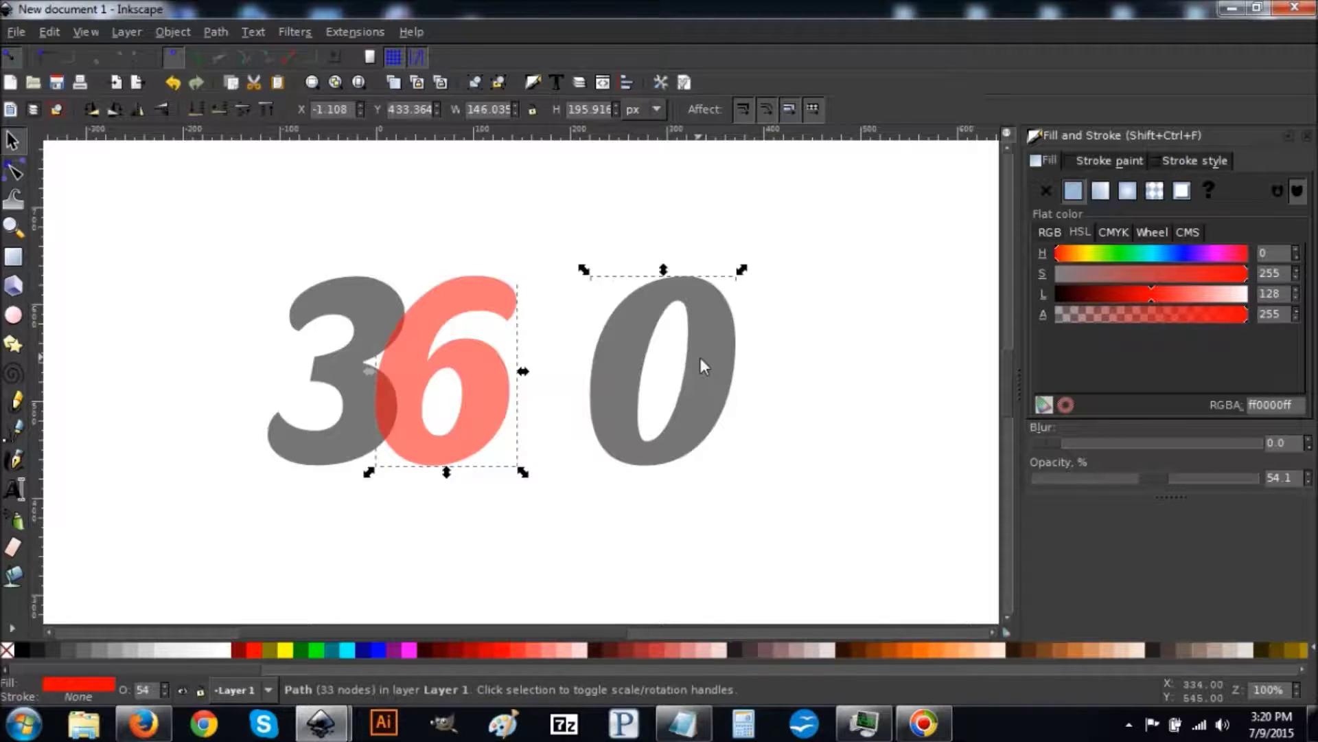
left_click_drag(714, 374, 611, 368)
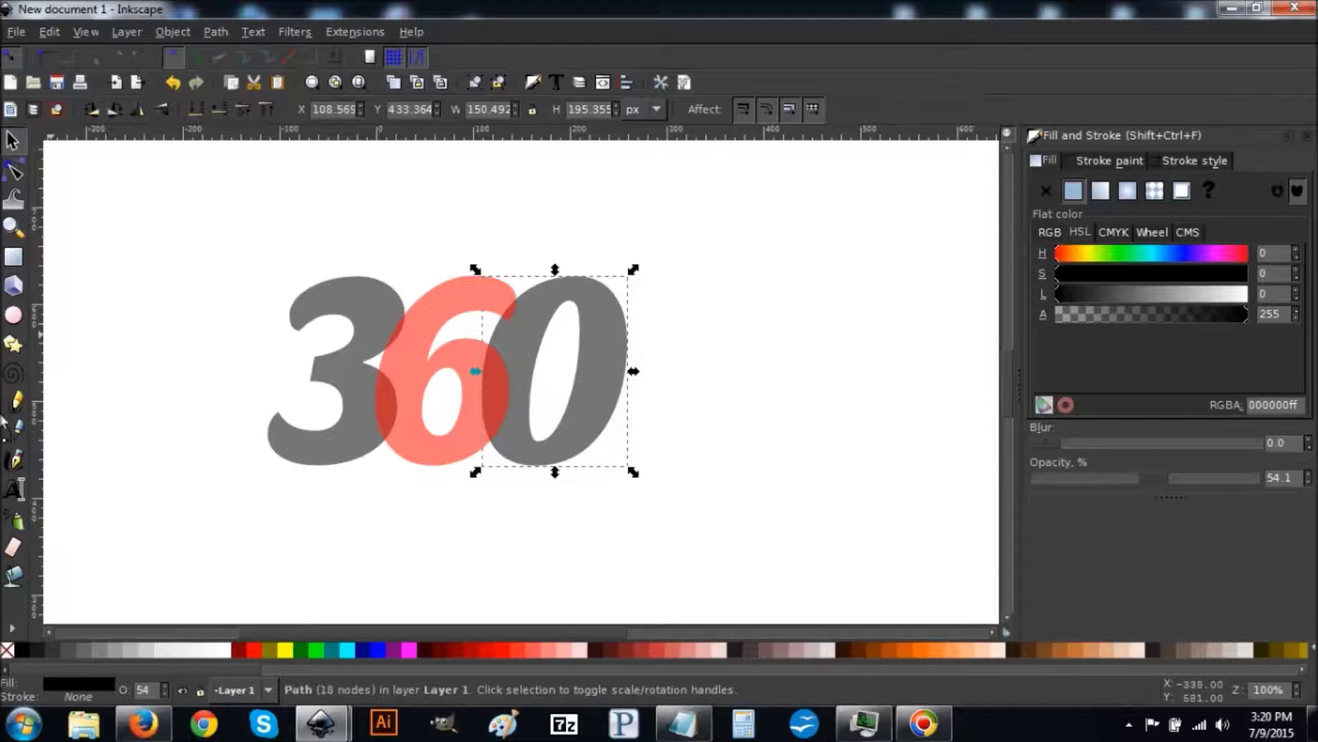
Step: Draw a closed straight-segment path about 196 by 197 px bridging the 3 and 0 behind the 6, level with the digits' upper and lower edges
left_click(15, 432)
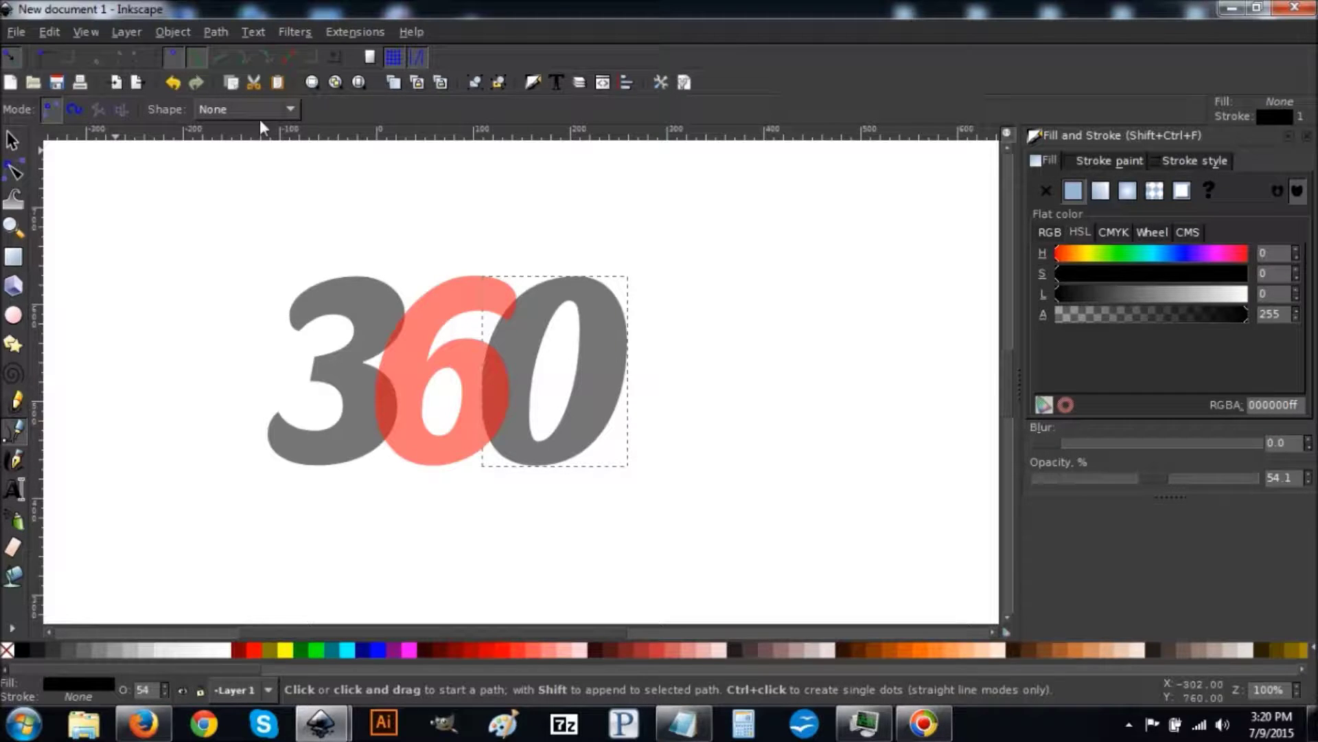
left_click(355, 277)
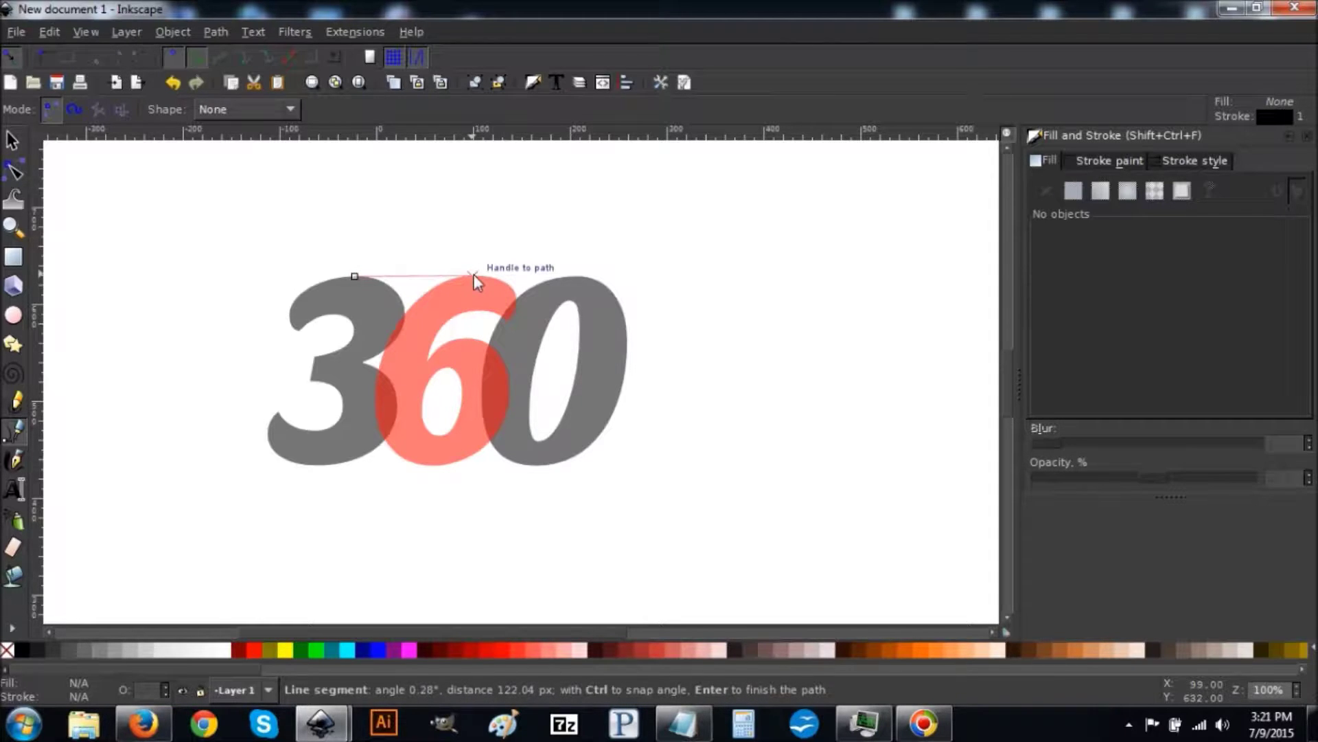
left_click(474, 273)
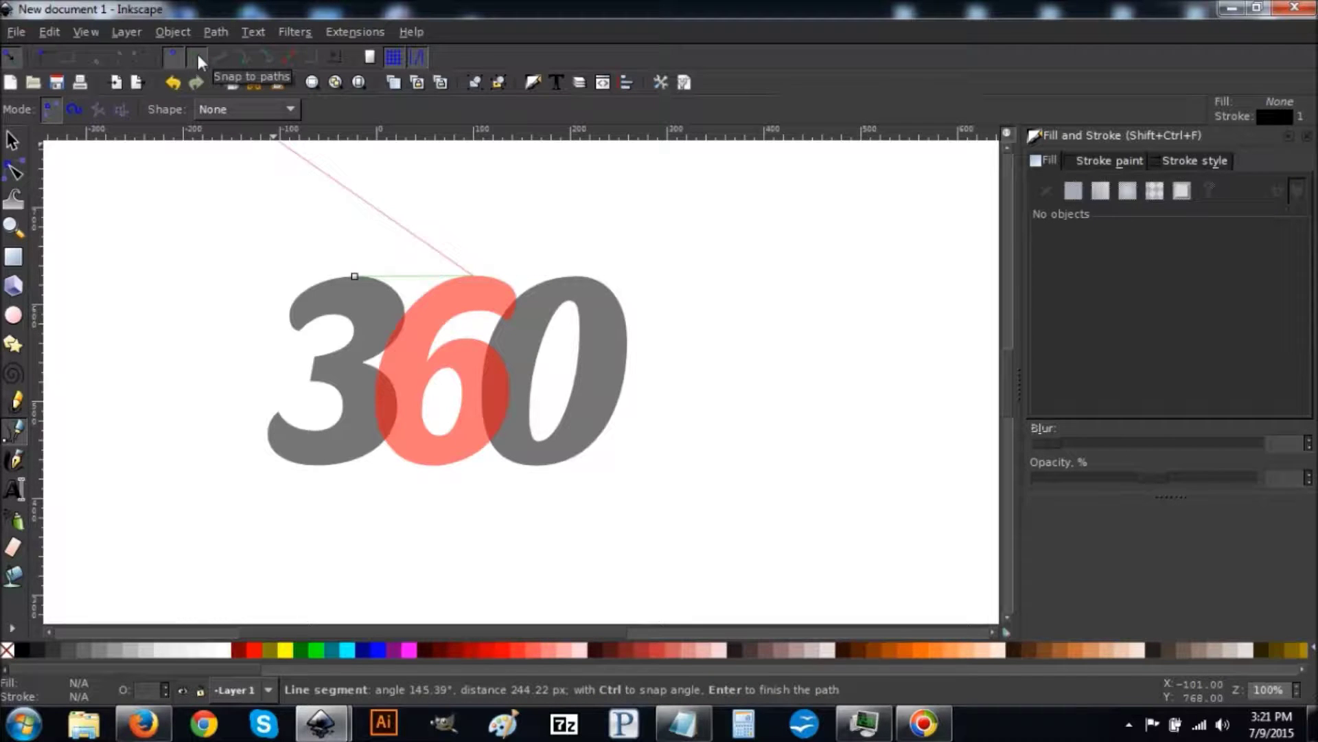
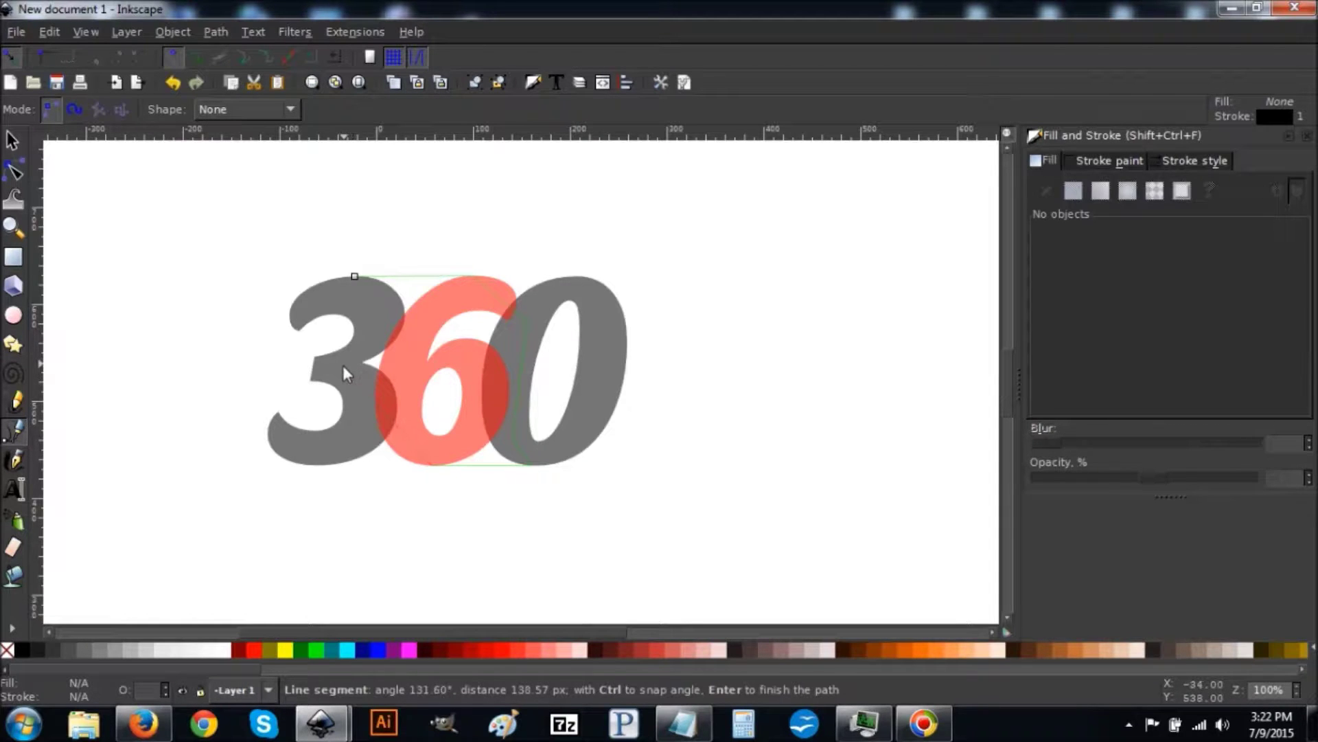
left_click(343, 365)
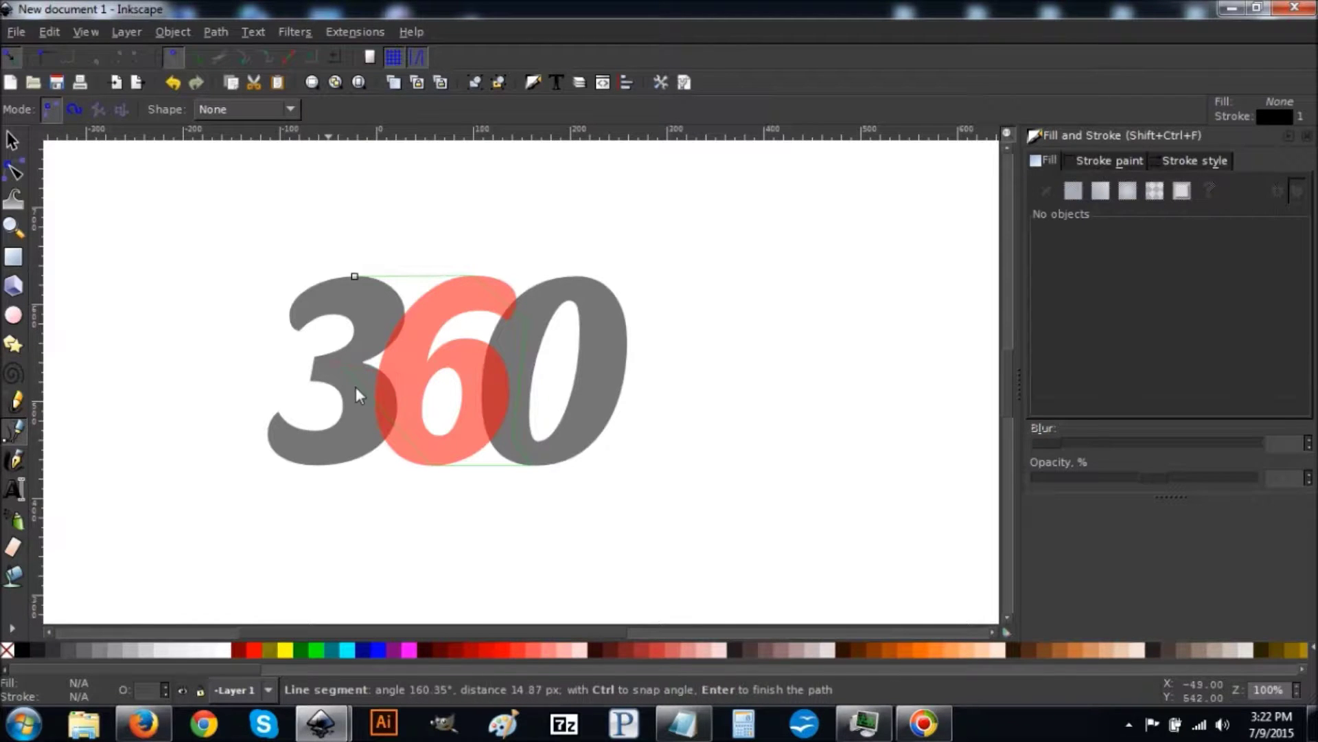
left_click(372, 343)
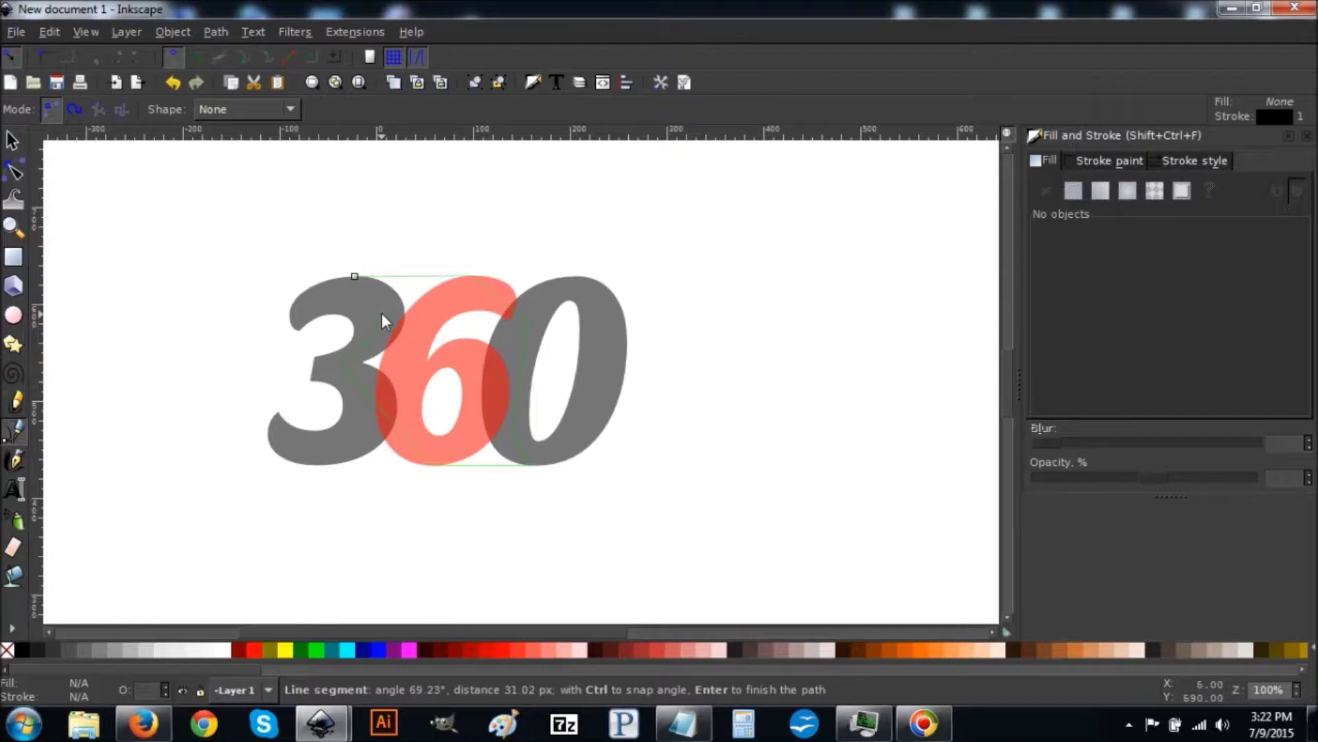
left_click(382, 313)
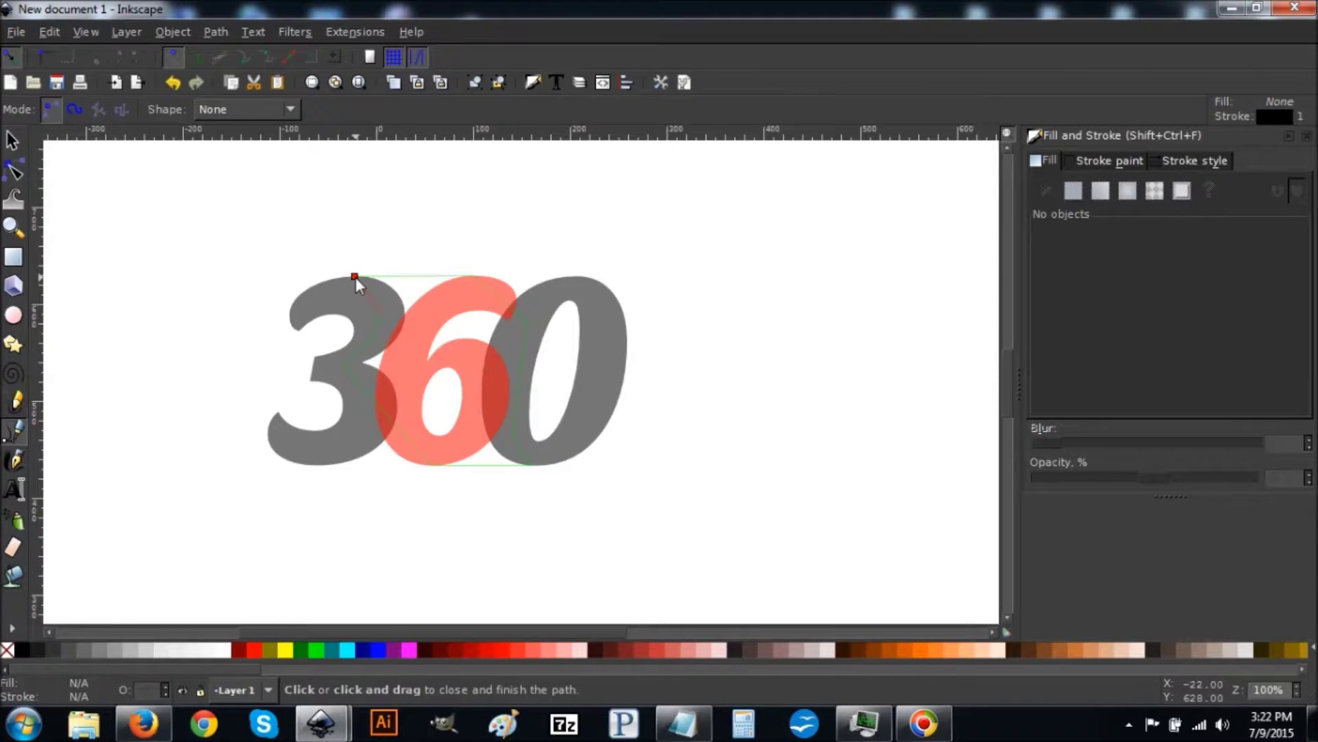
left_click(355, 277)
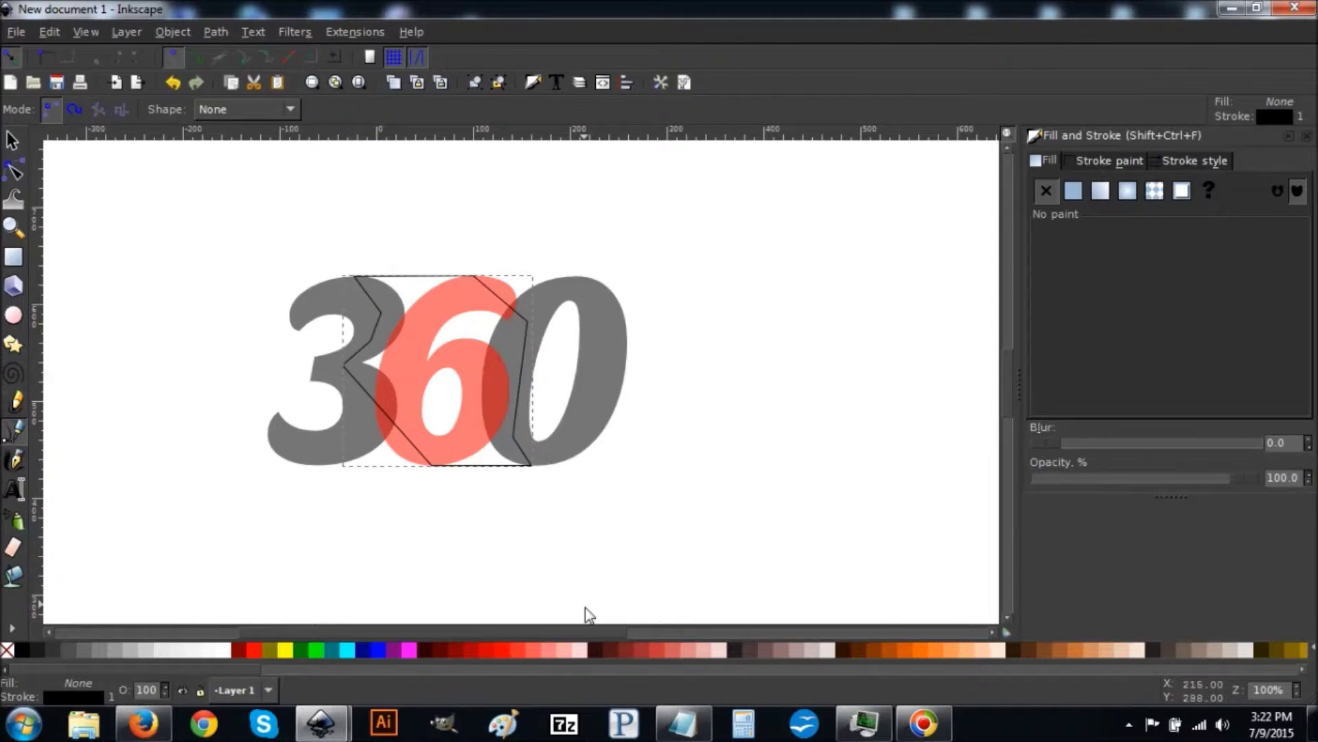
Step: Merge the bridging path, the 3 and the 0 into one shape with Union
left_click(10, 141)
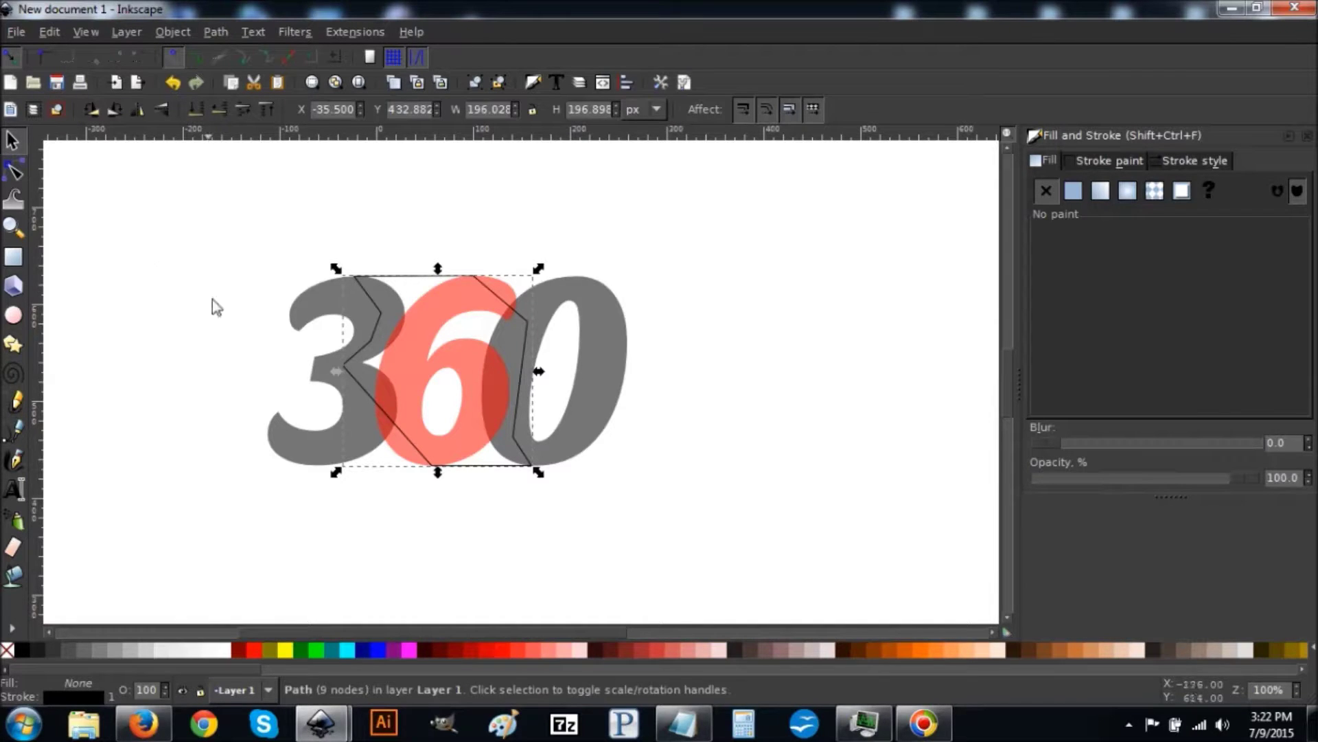
left_click(324, 304, "shift")
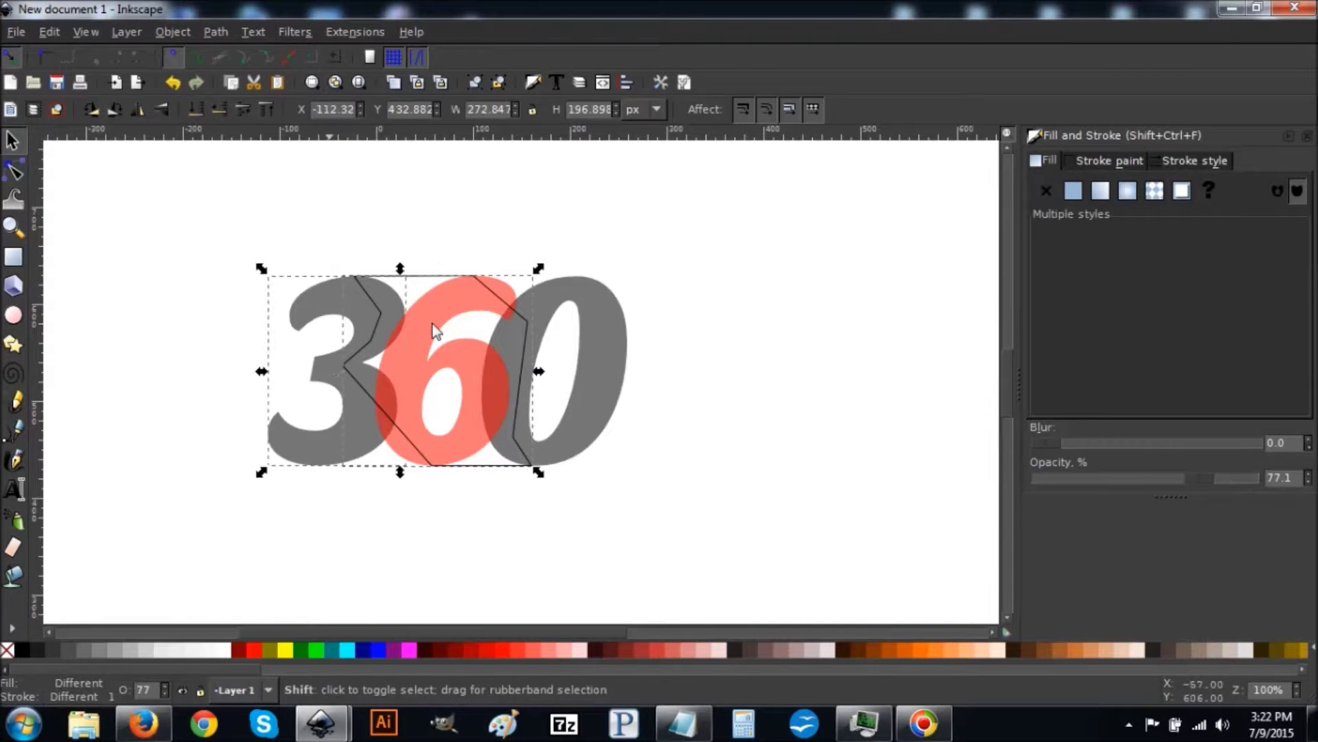
left_click(607, 298, "shift")
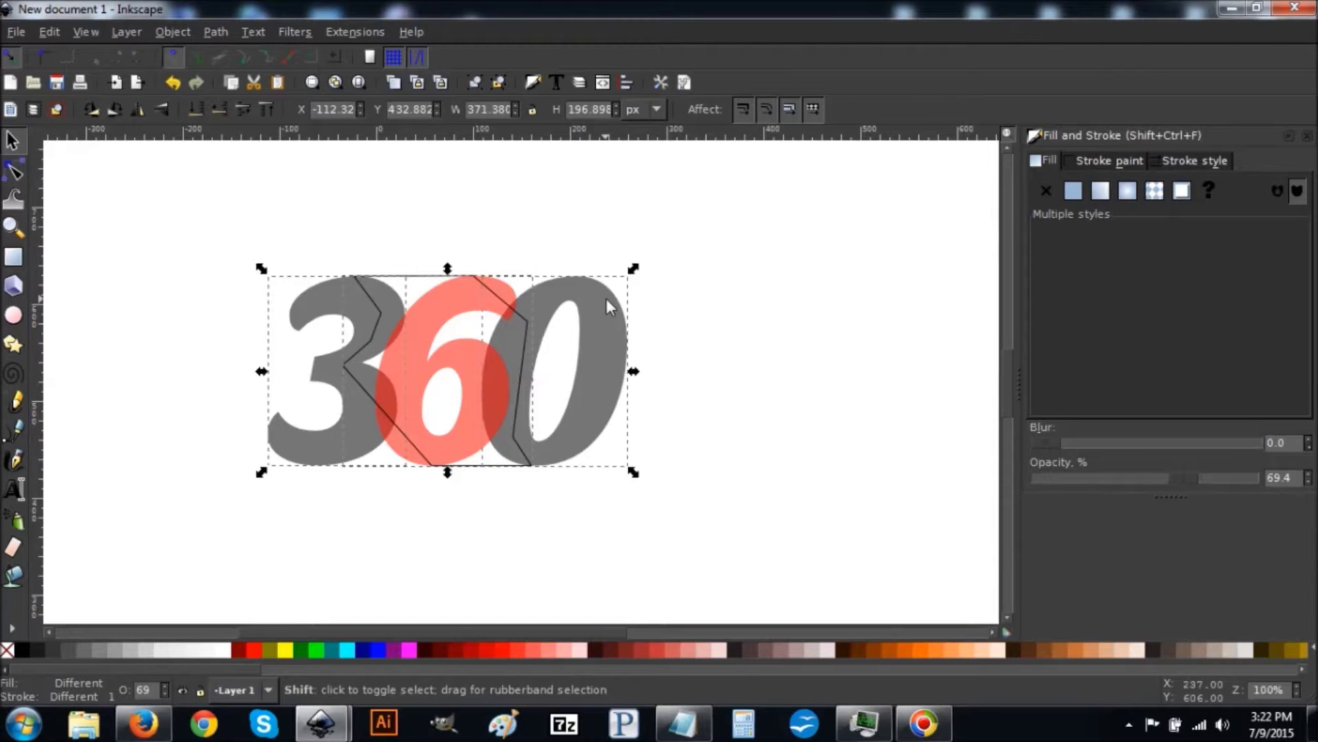
left_click(224, 29)
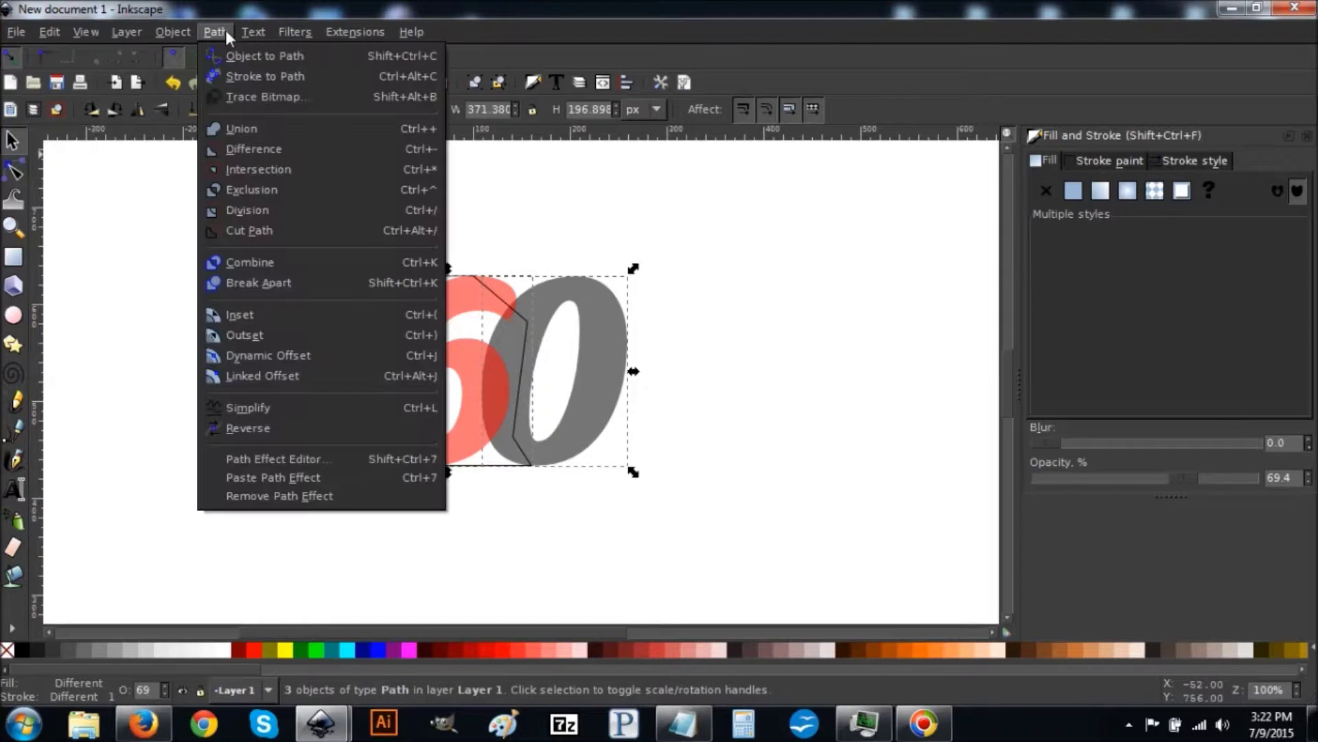
left_click(253, 126)
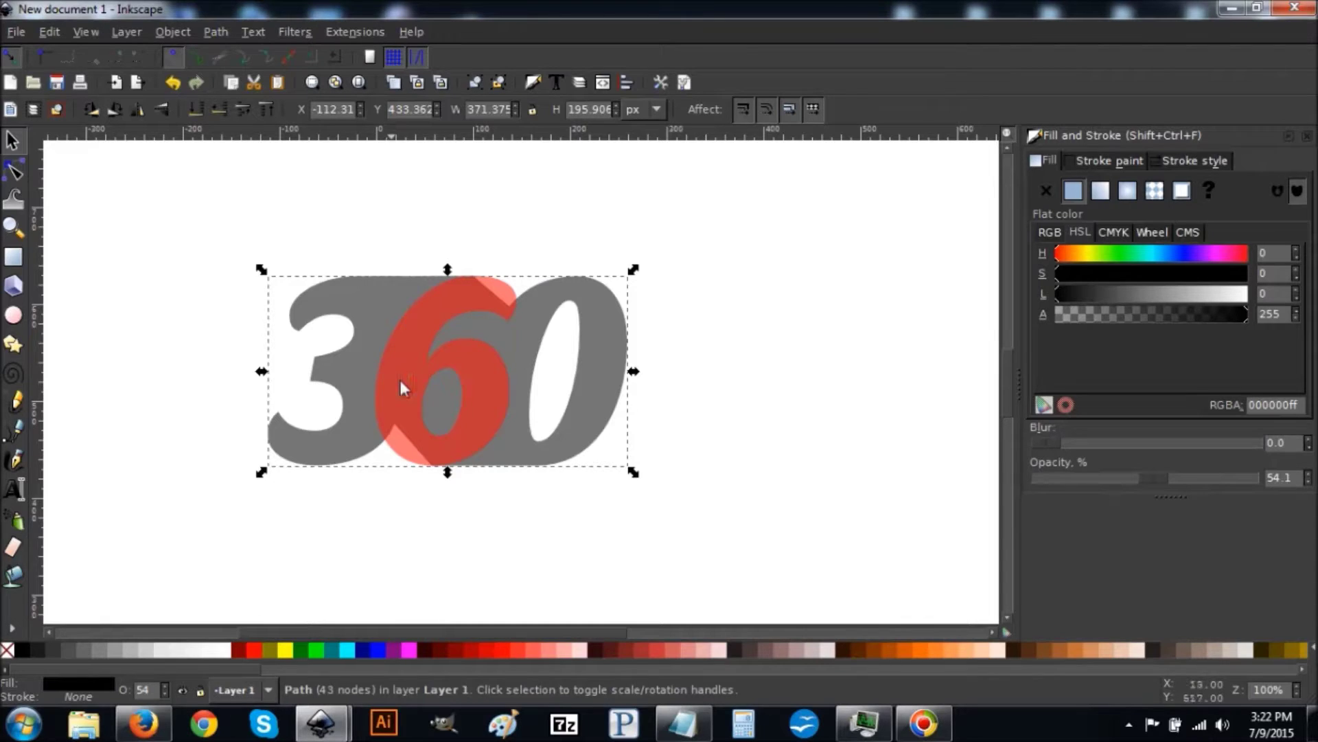
Step: Cut the red 6 out of the merged gray shape with Difference
left_click(414, 336)
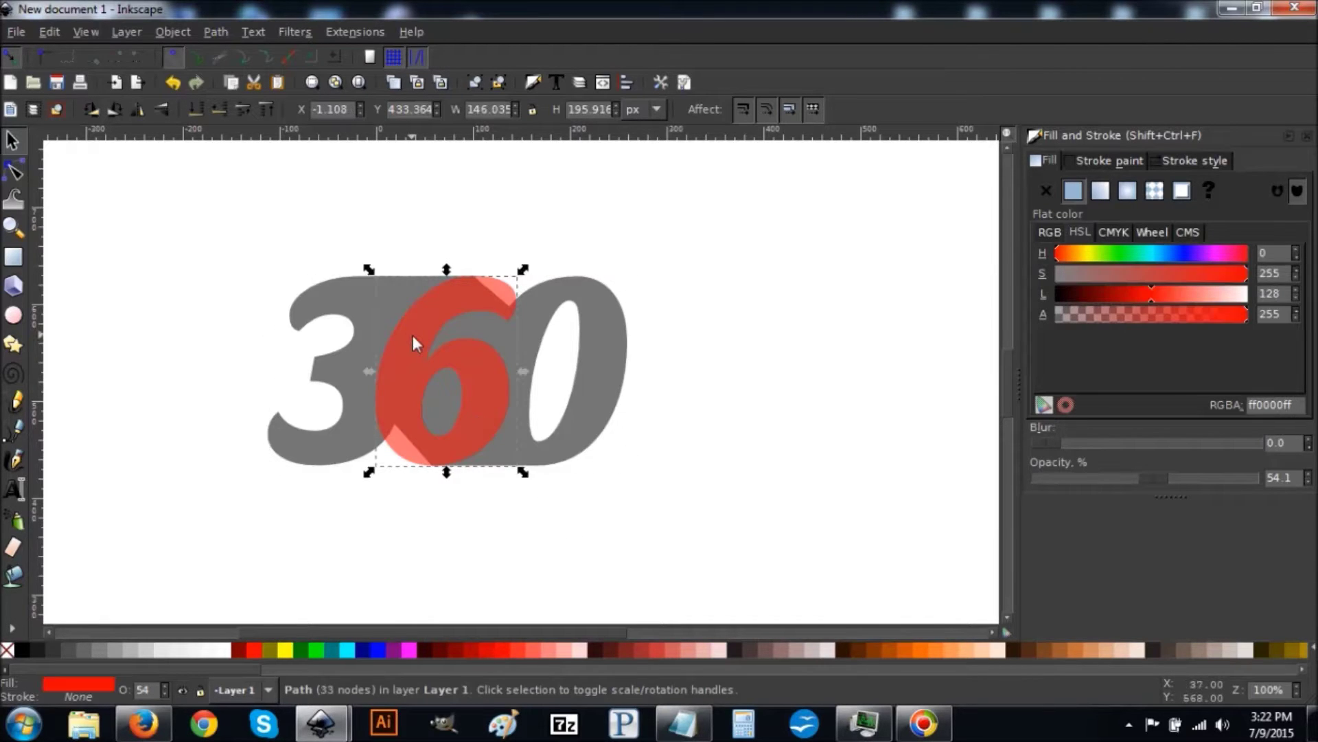
left_click(622, 341, "shift")
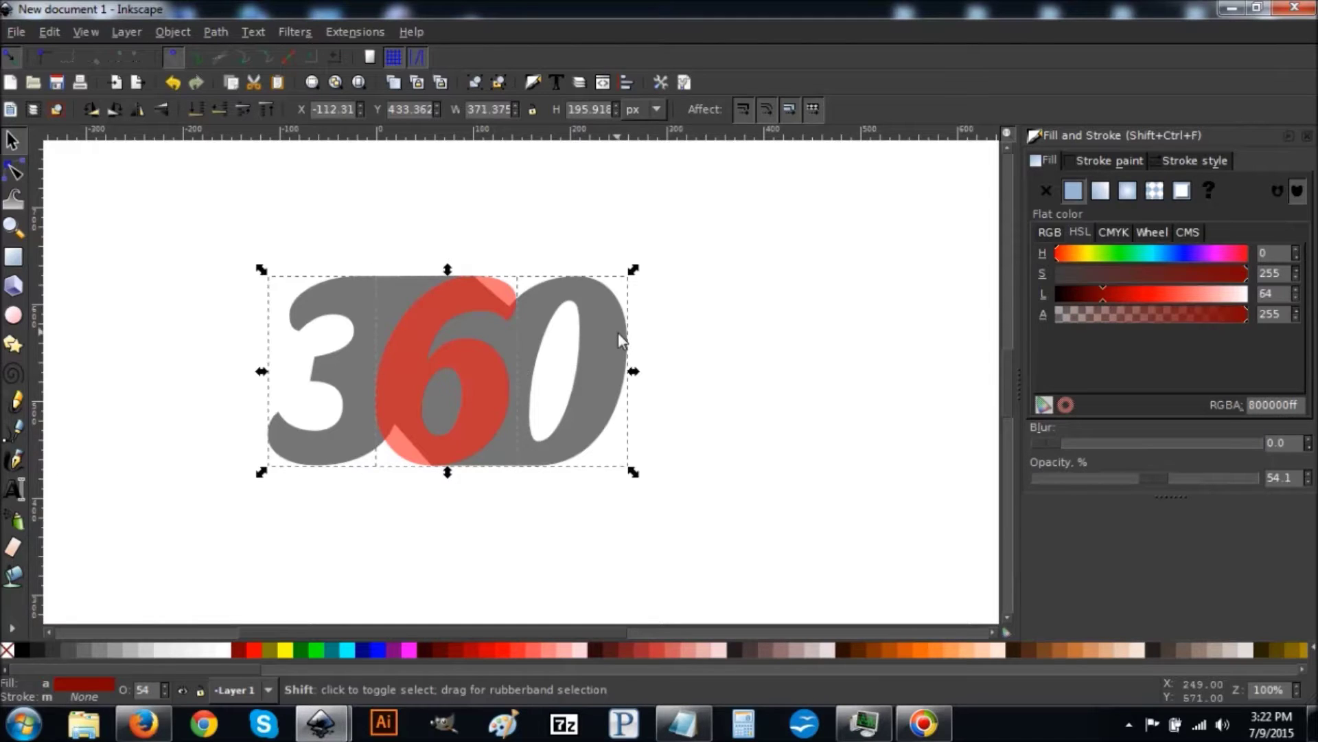
left_click(217, 35)
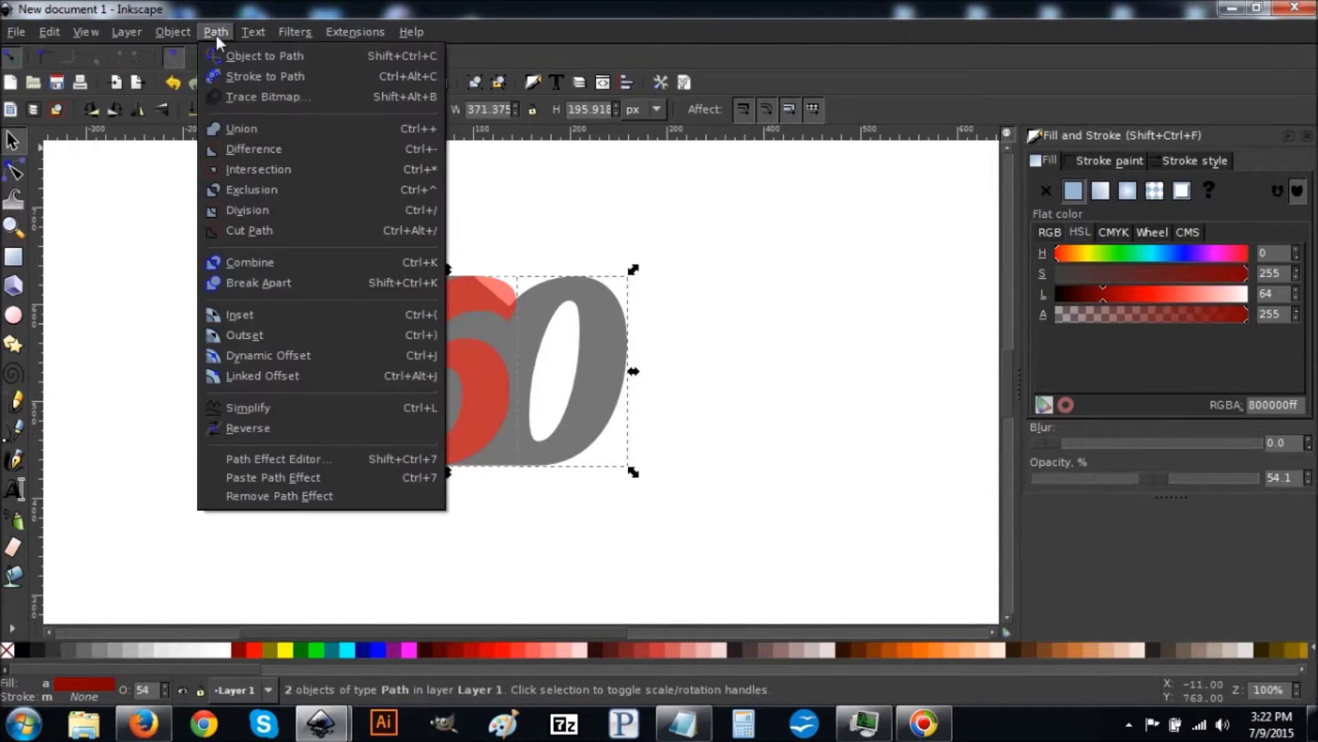
left_click(253, 142)
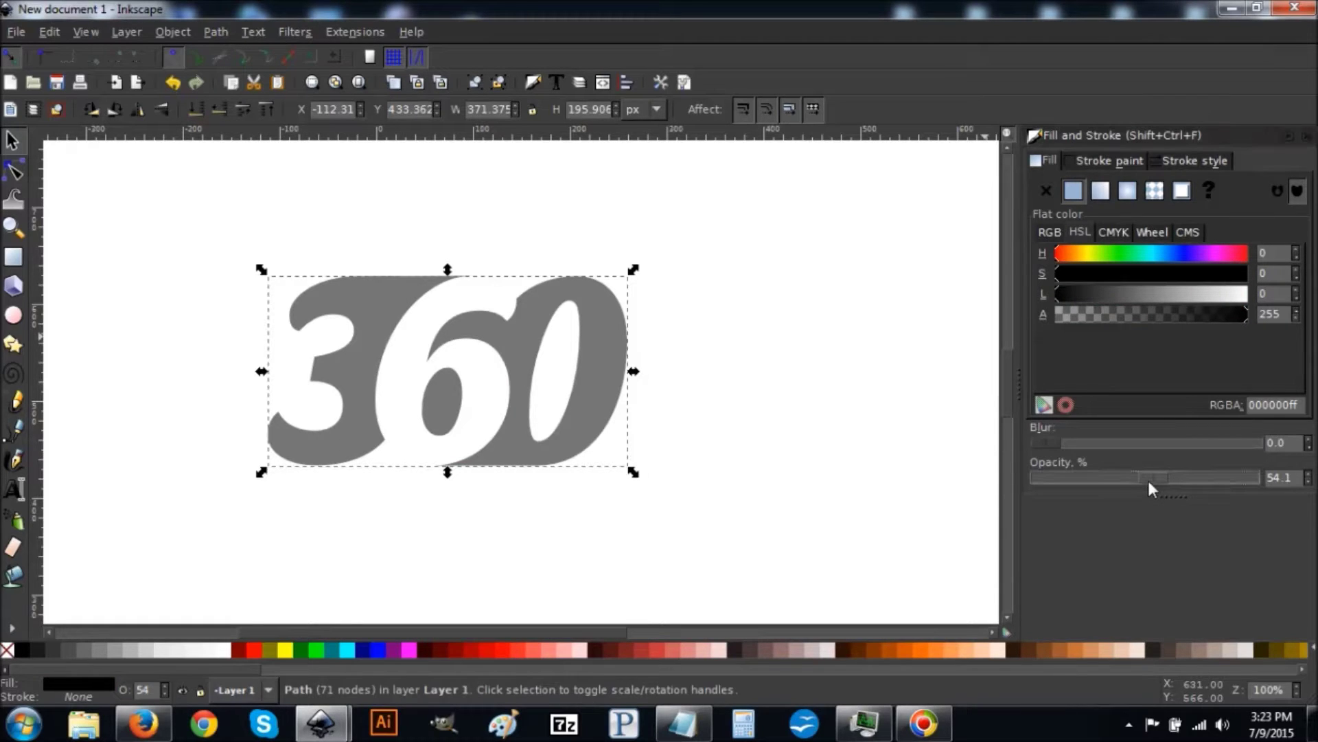
Step: Raise the logo shape's opacity to 100% and, after trying green and blue, fill it with muted red c83737
left_click_drag(1148, 480, 1262, 478)
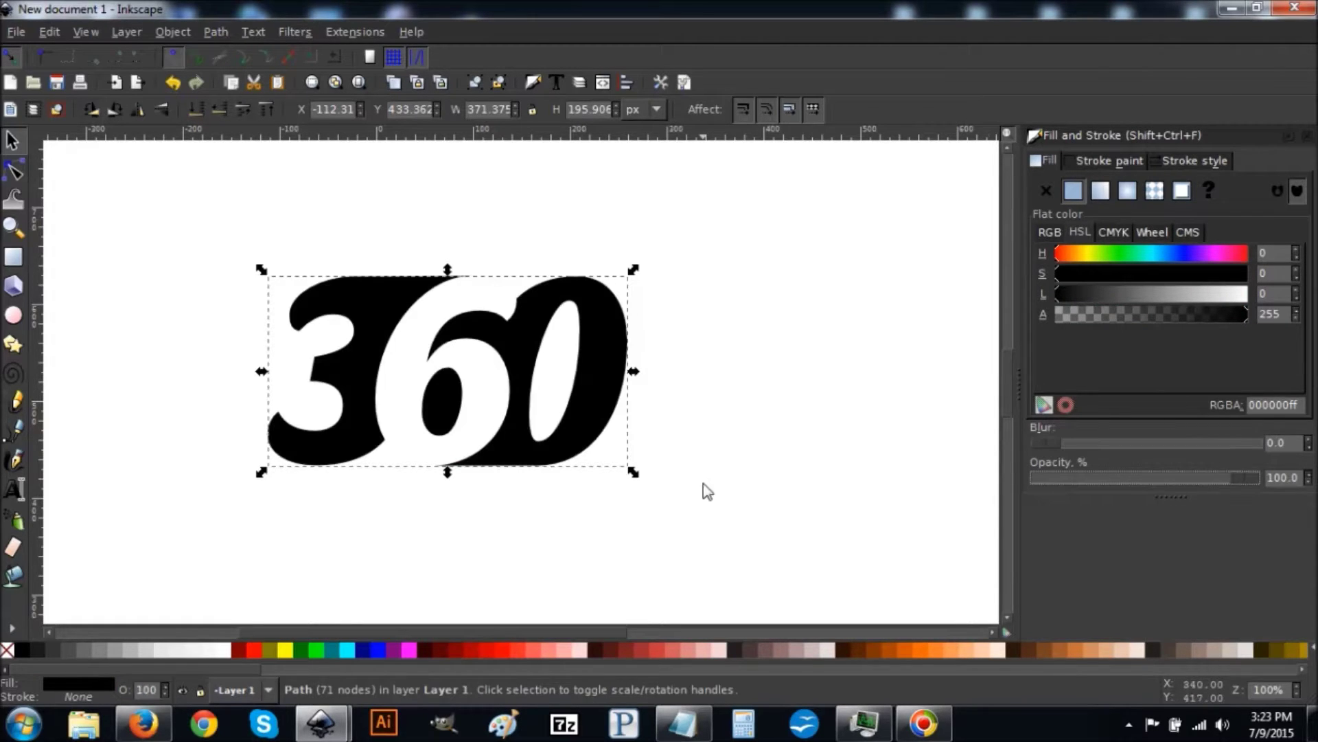
left_click(303, 652)
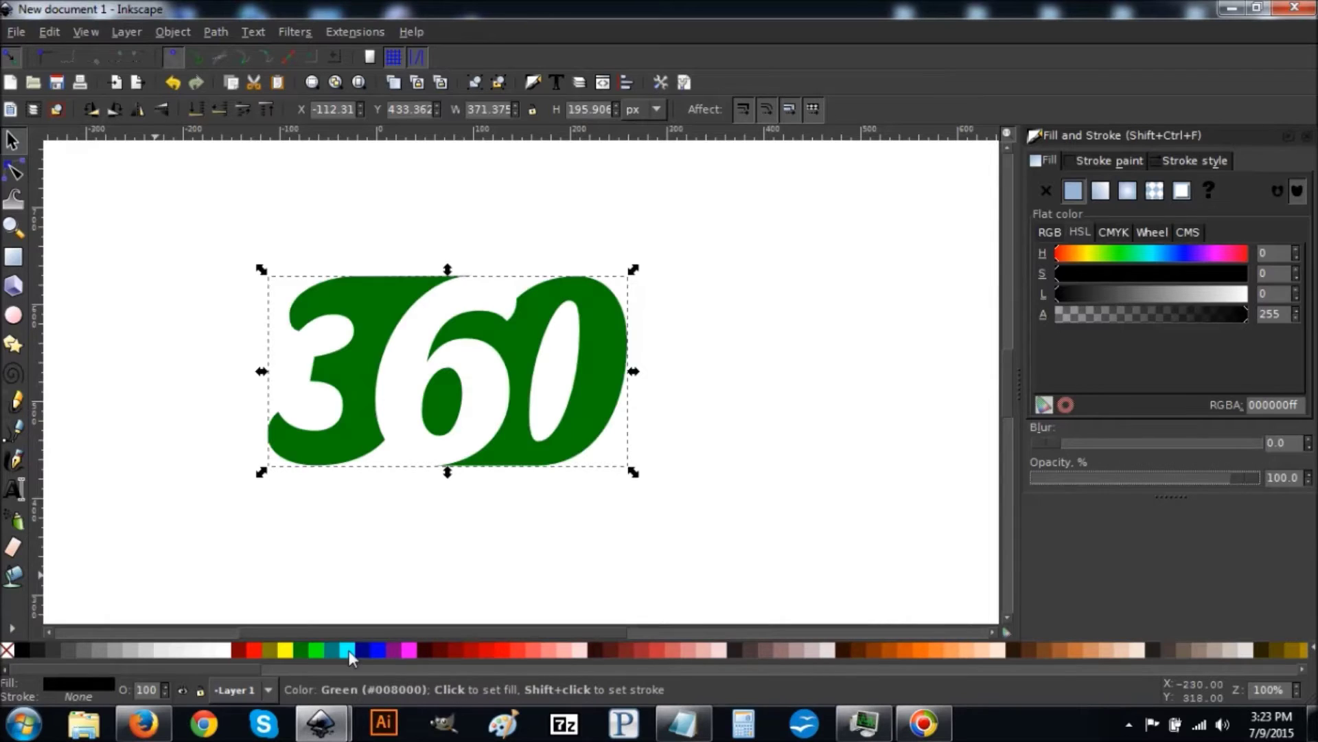
left_click(368, 649)
left_click(375, 650)
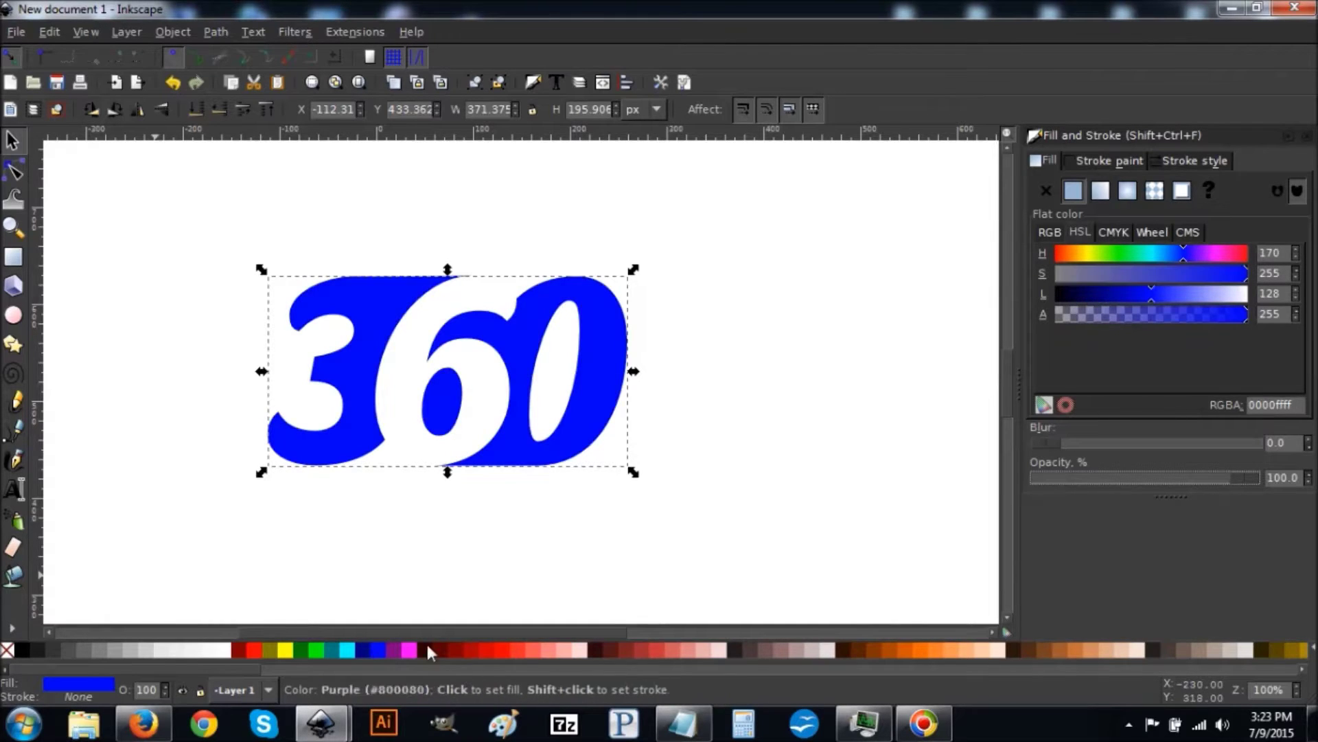
left_click(666, 653)
left_click(660, 652)
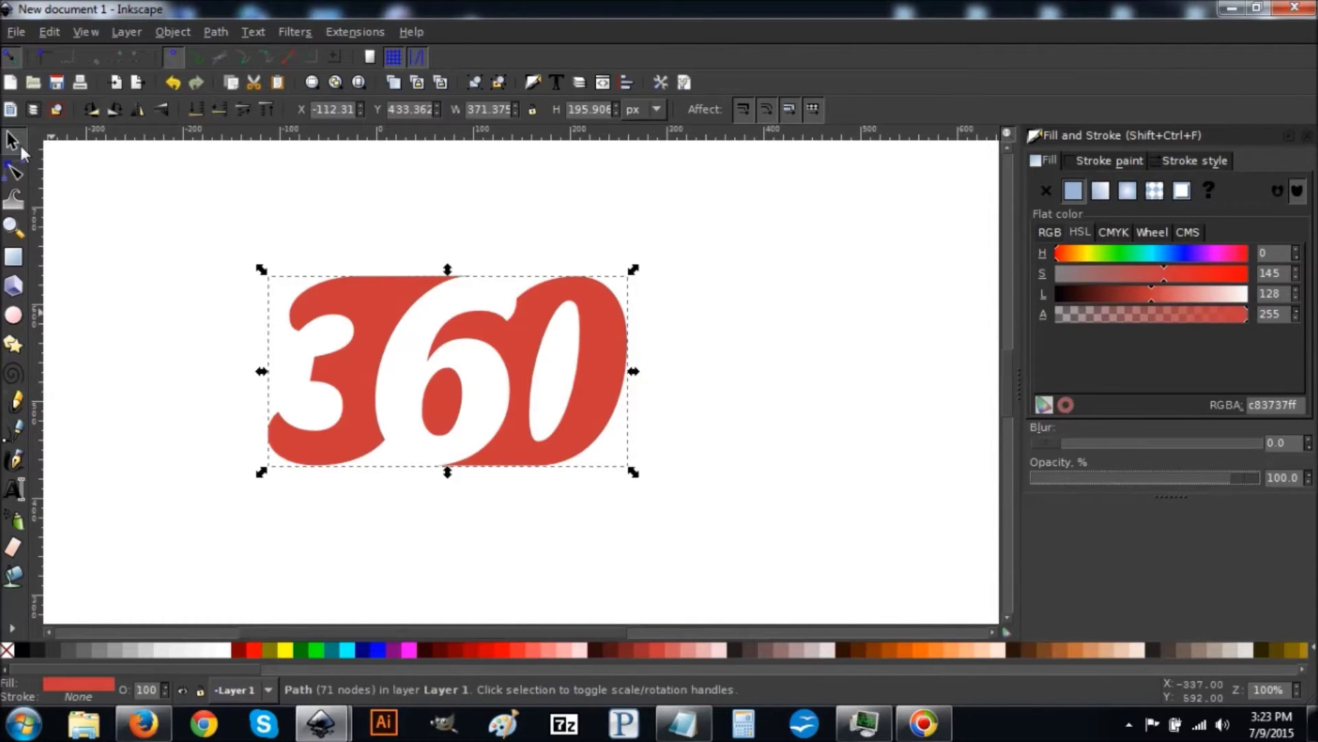
Step: Shift the logo to the left and draw a larger red rectangle beside it
left_click_drag(544, 348, 439, 347)
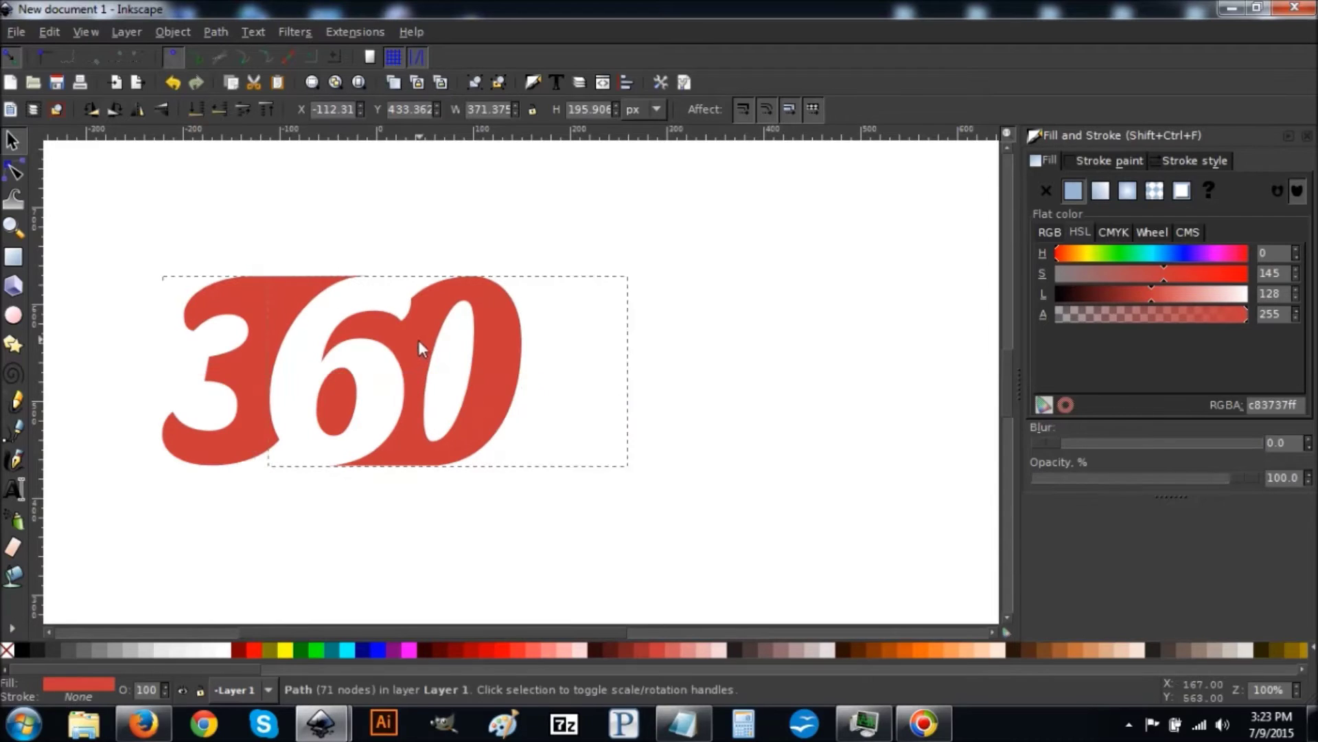
left_click(8, 258)
left_click_drag(544, 212, 999, 563)
Step: Duplicate the 360 logo, fill the copy with white and place it over the red rectangle
left_click(12, 141)
left_click(254, 325)
right_click(235, 310)
left_click(302, 452)
left_click(223, 649)
left_click_drag(217, 411, 705, 402)
left_click(705, 401)
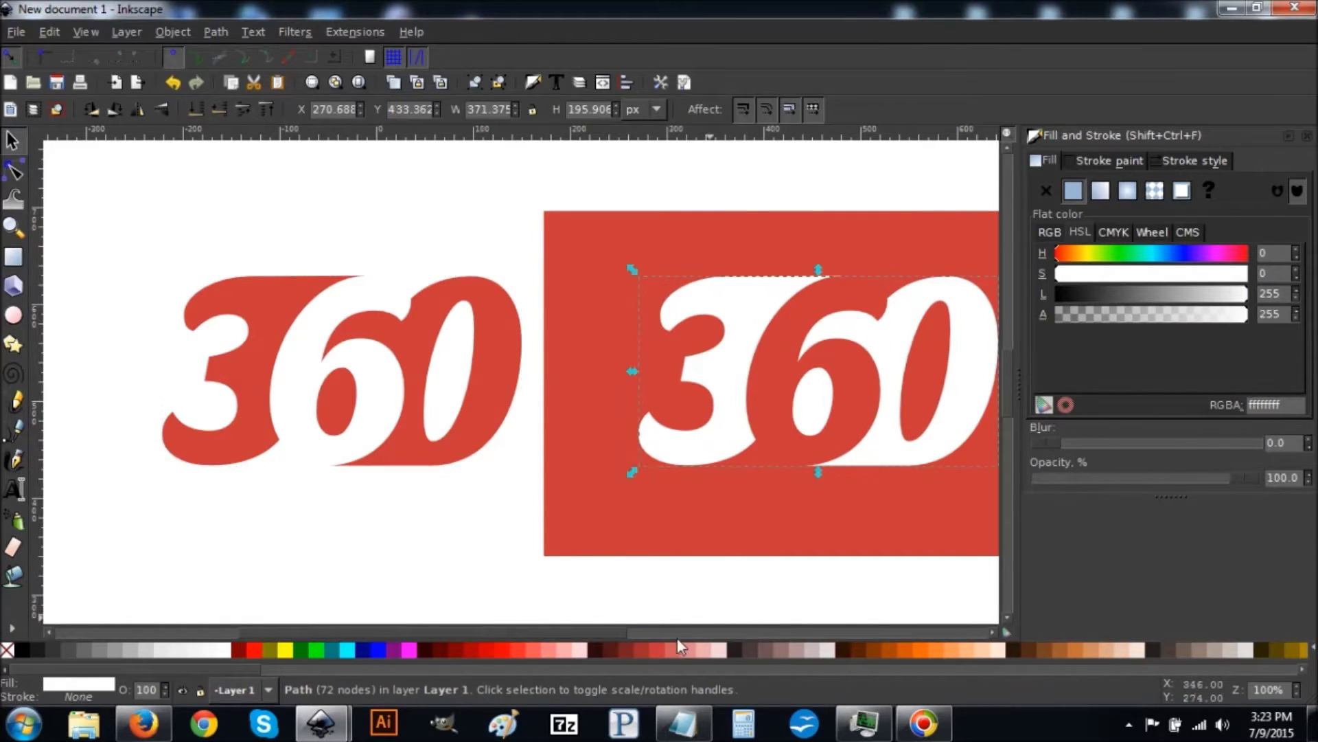
Step: Center the white 360 logo horizontally within the red rectangle and deselect it
left_click(668, 600)
left_click_drag(568, 636, 665, 642)
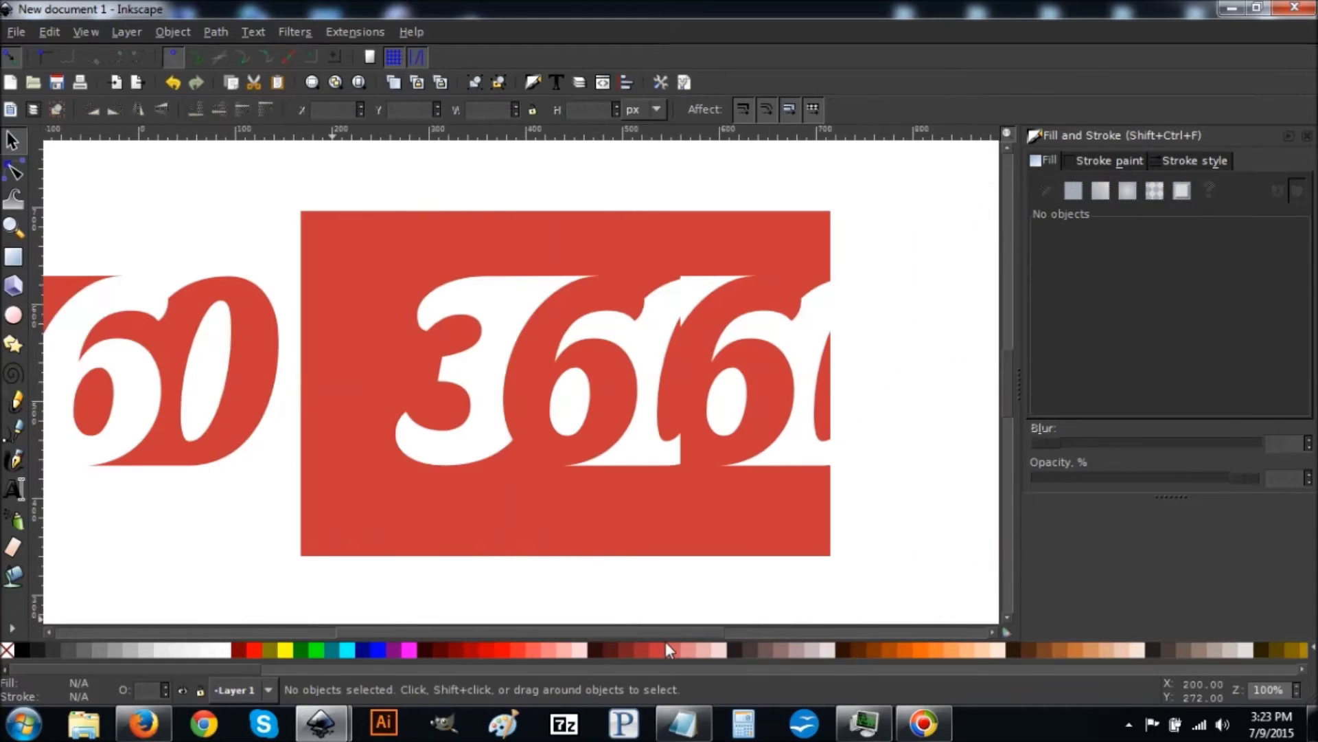
left_click_drag(577, 307, 573, 311)
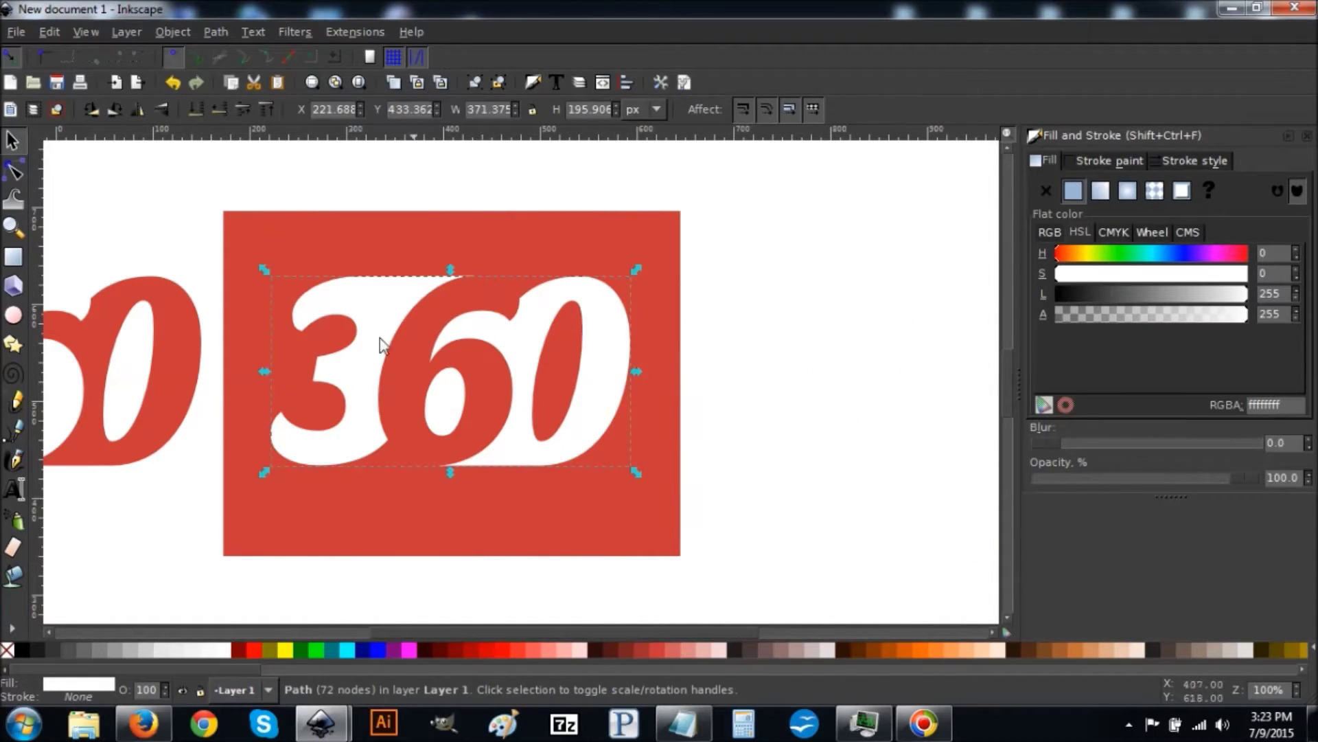
left_click(807, 347)
Step: Switch to the other Inkscape document and examine the VFM logo's color variations
mouse_move(328, 728)
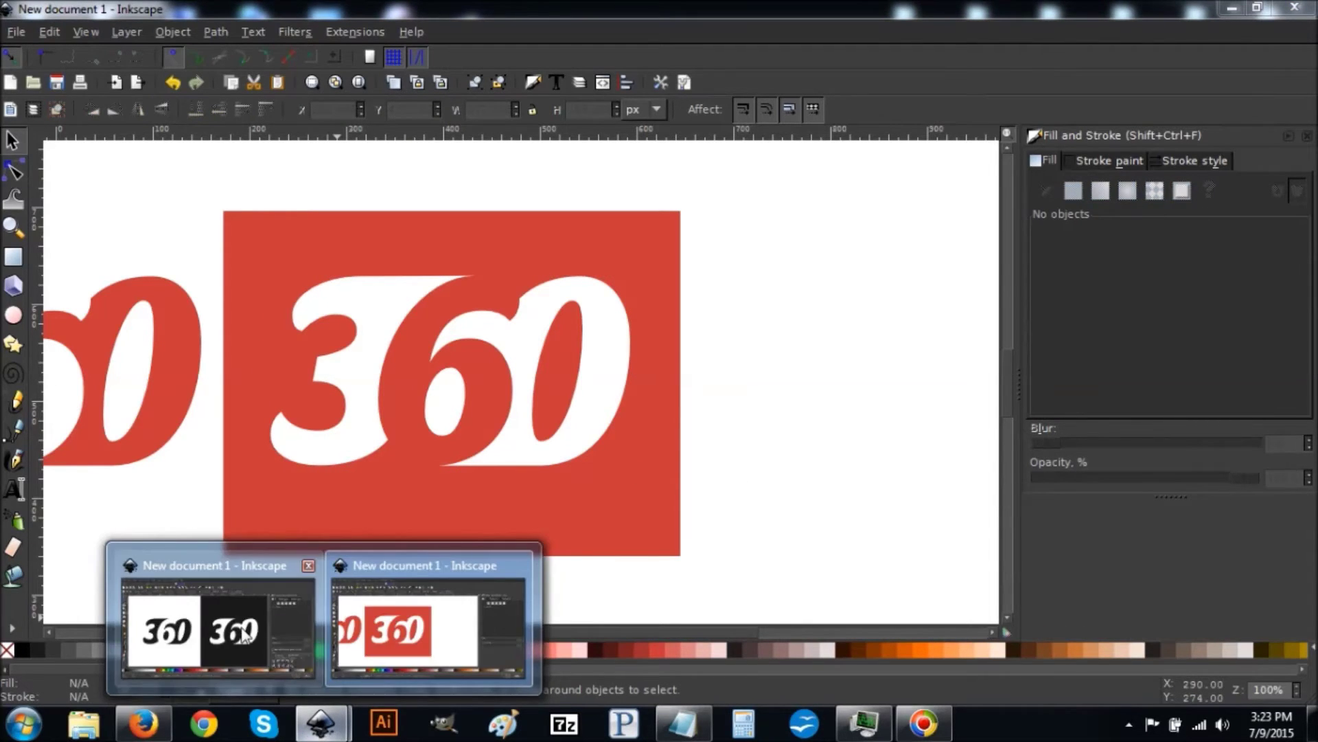
left_click(213, 624)
scroll(708, 425, "down", 6)
scroll(712, 426, "down", 7)
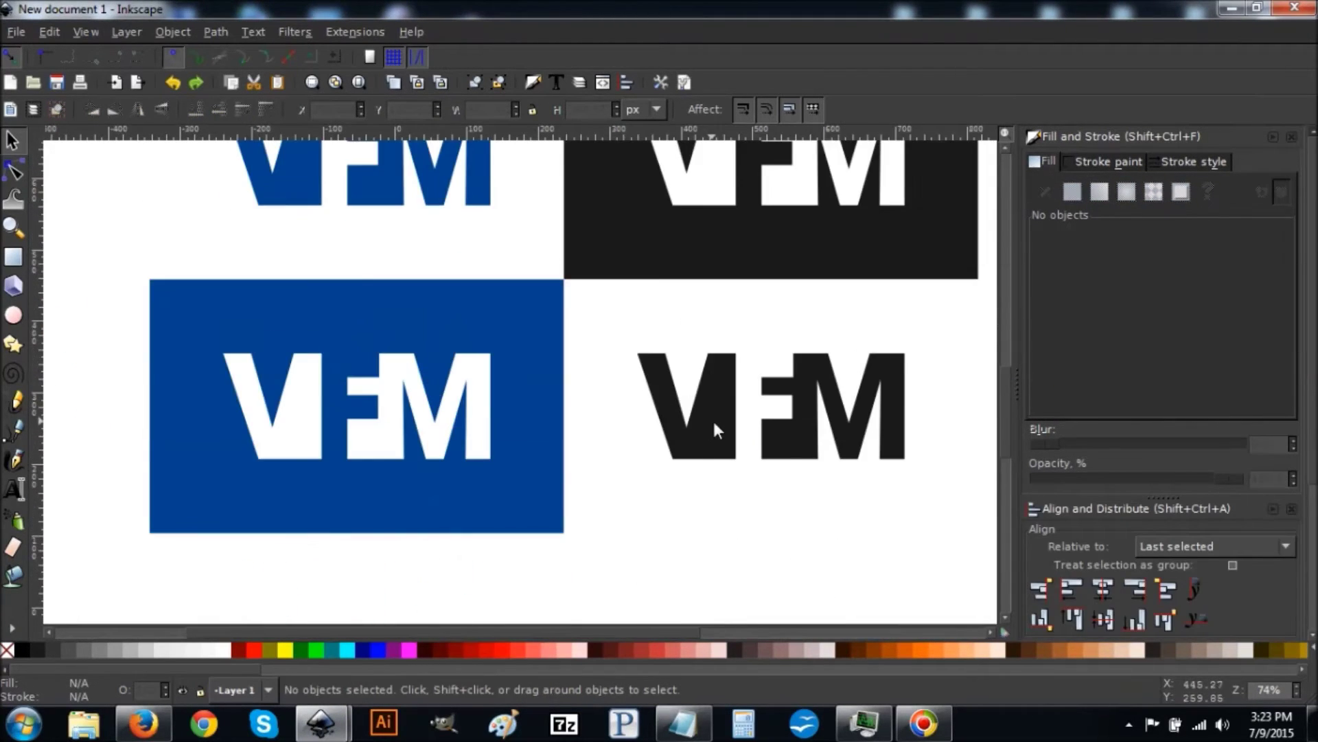
scroll(712, 426, "up", 4)
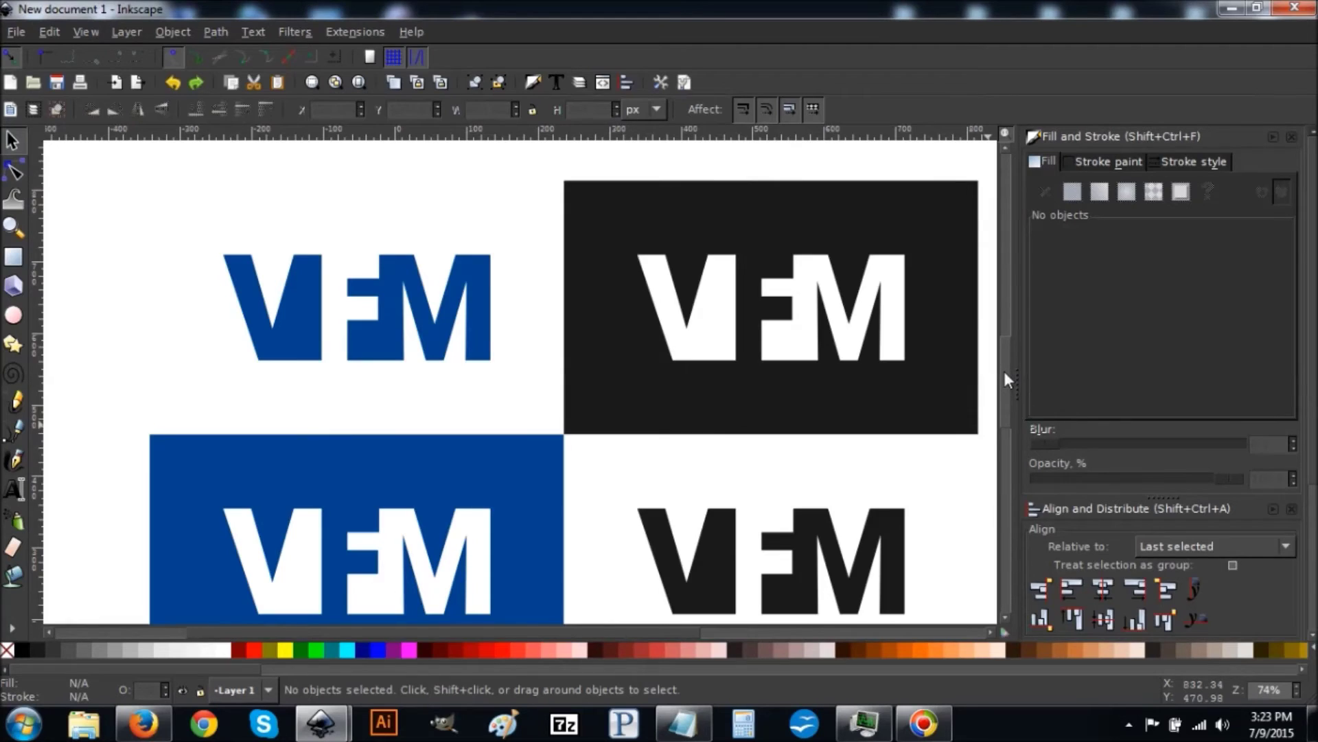
left_click_drag(1005, 370, 1009, 377)
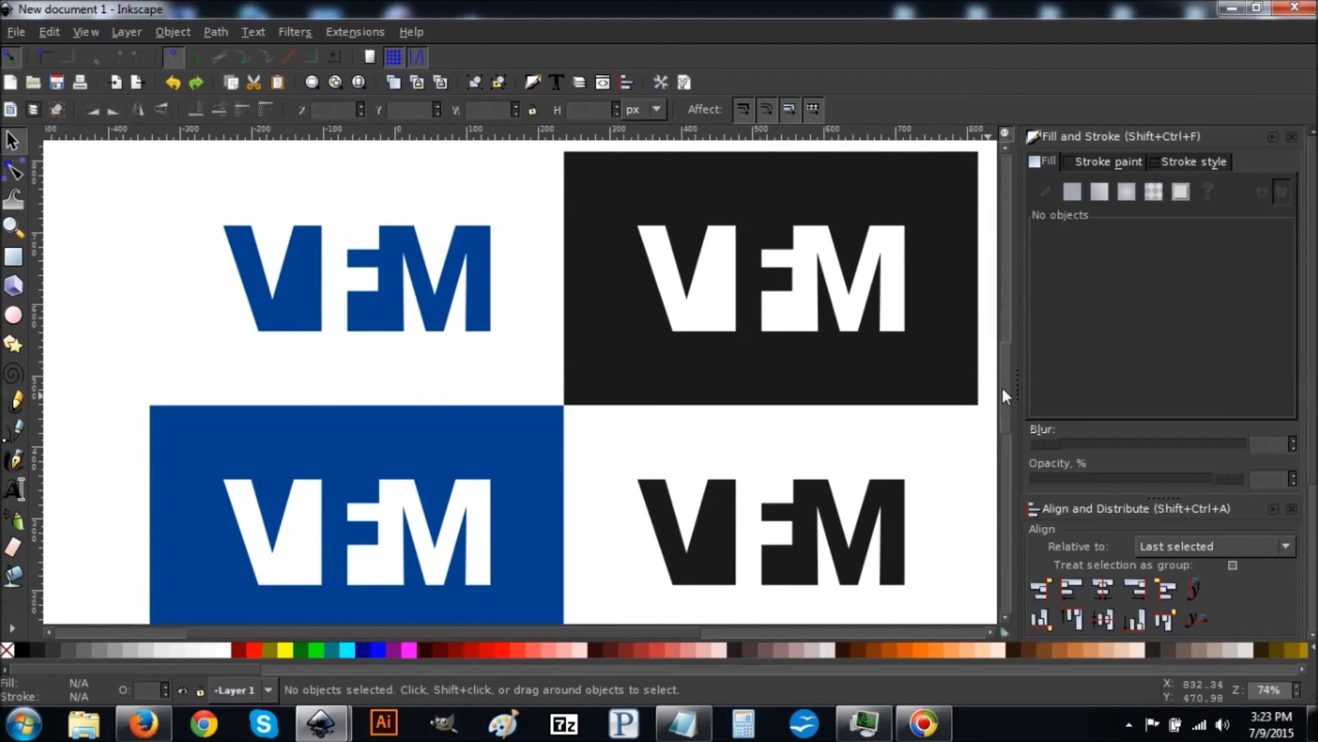